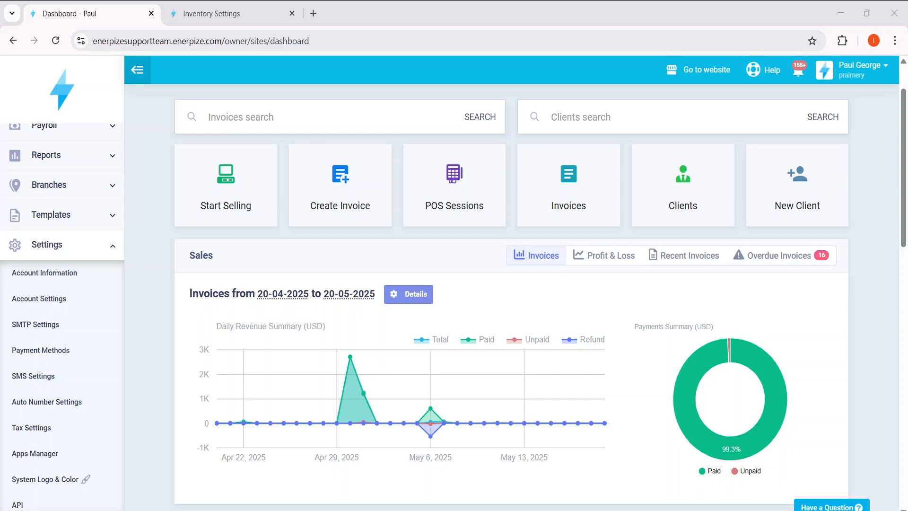
Open the Apps Manager and save the app settings with Purchase Cycle activated.
left_click(69, 455)
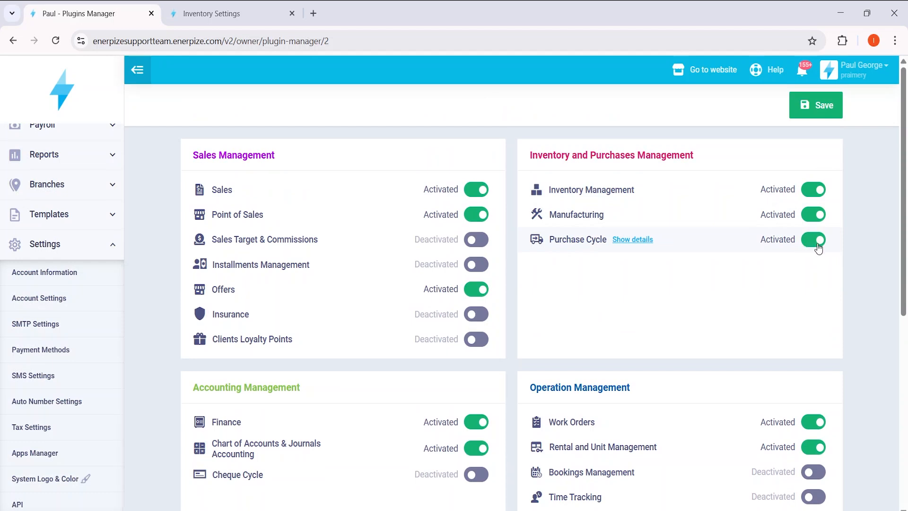
left_click(814, 115)
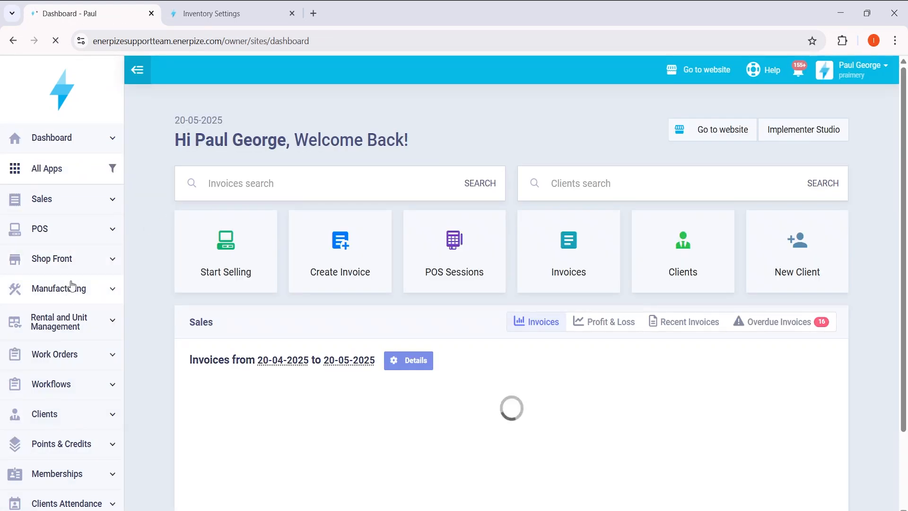
Look through the pages available under Purchases and Inventory, ending with the Purchases section expanded.
scroll(78, 274, "down", 3)
scroll(75, 293, "down", 3)
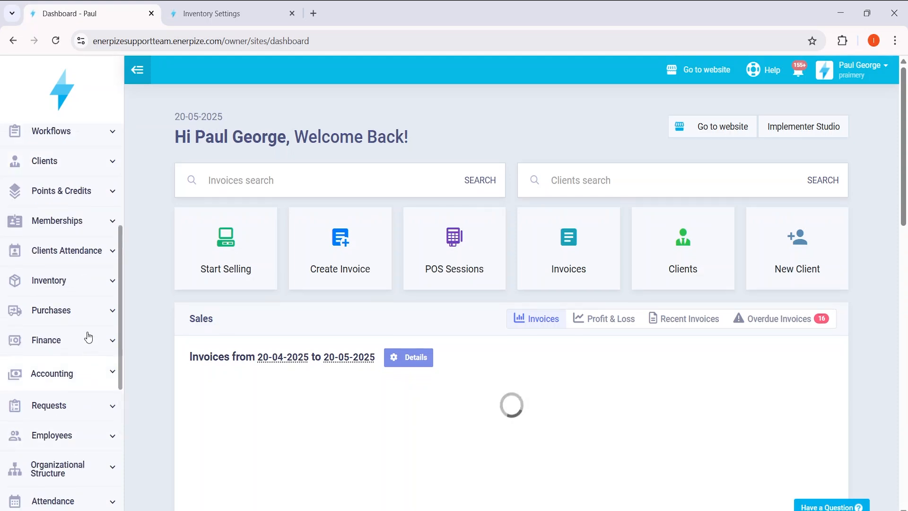
left_click(89, 313)
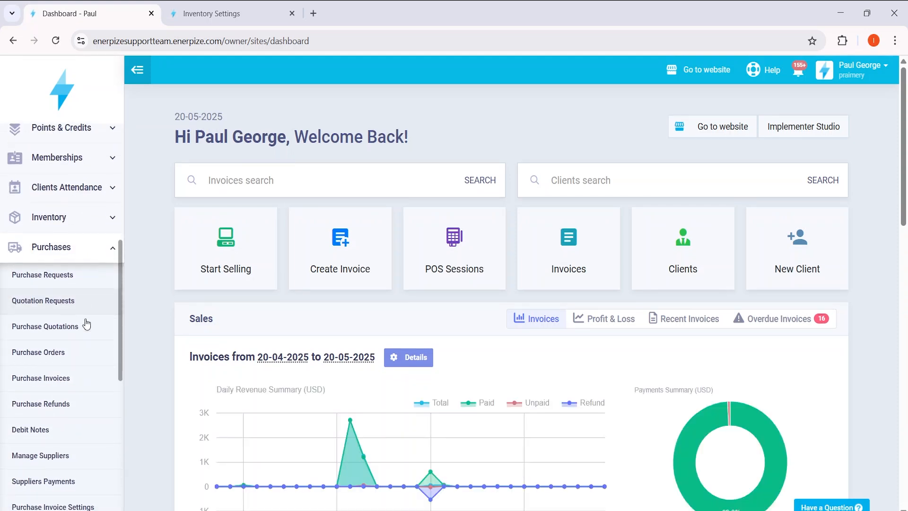
scroll(87, 324, "down", 1)
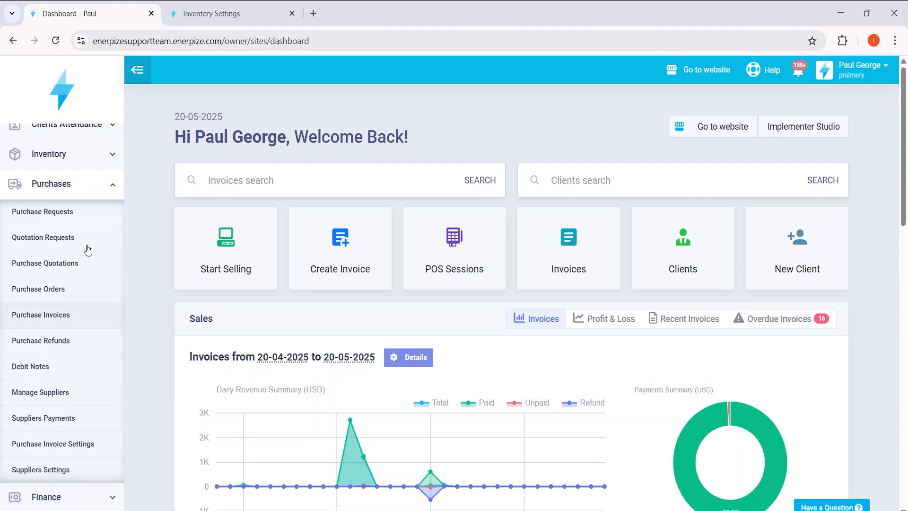
left_click(92, 160)
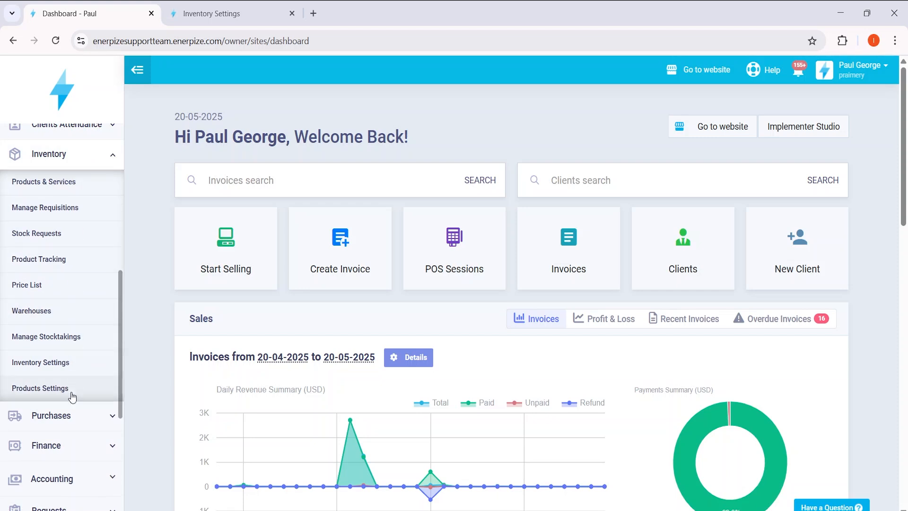
left_click(76, 415)
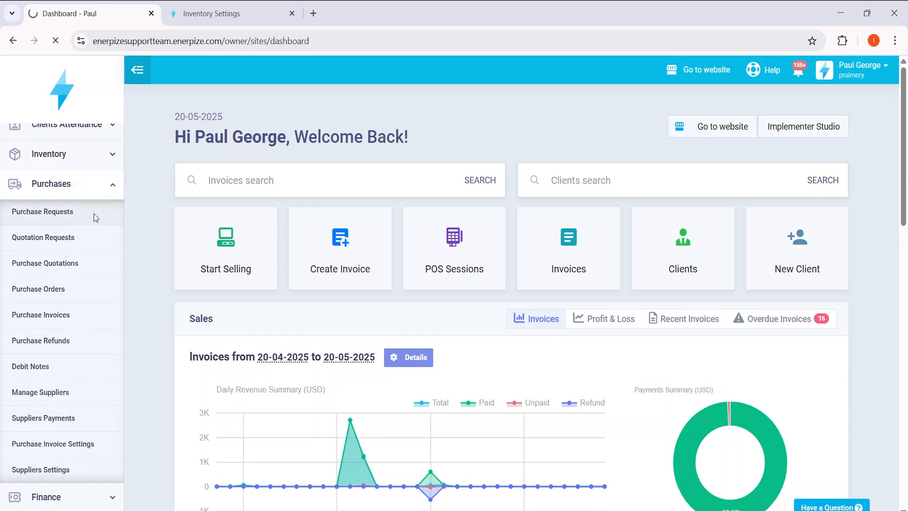
Start a new purchase request titled "Request #3", leaving its Required By date empty.
left_click(93, 214)
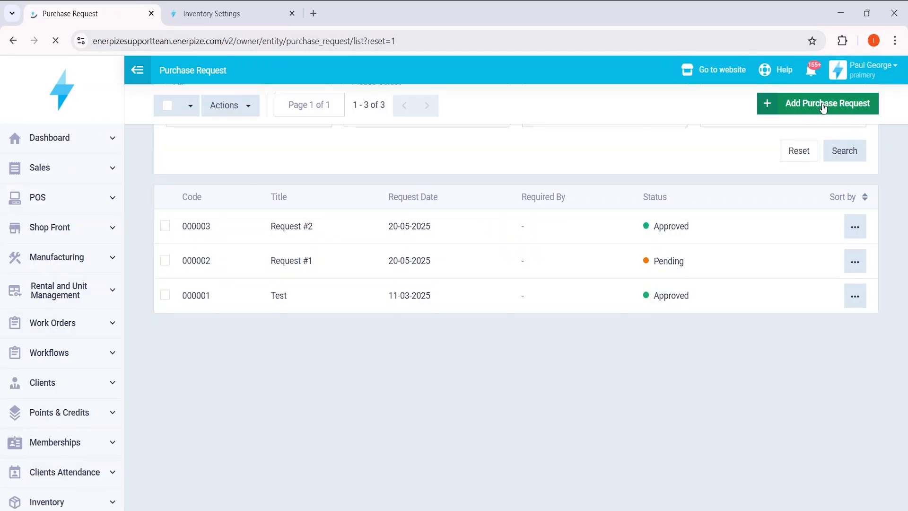
left_click(823, 104)
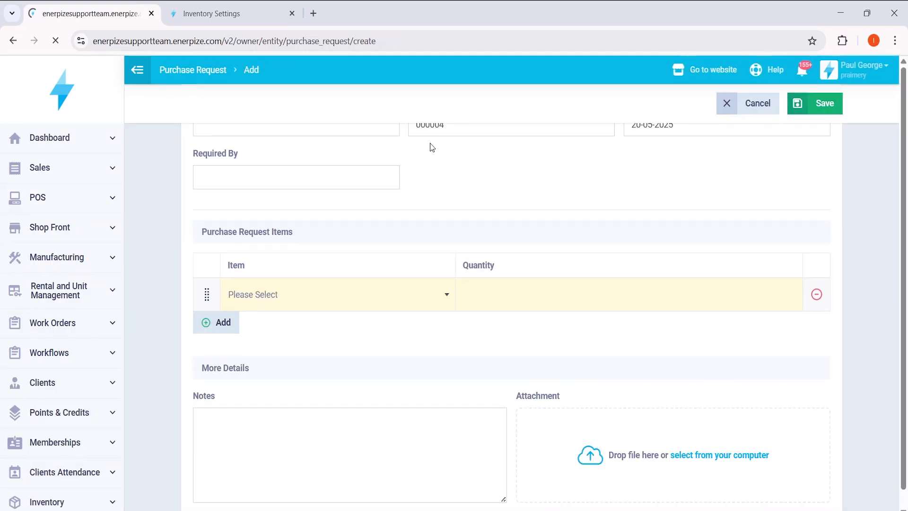
left_click(303, 203)
type("Request #3")
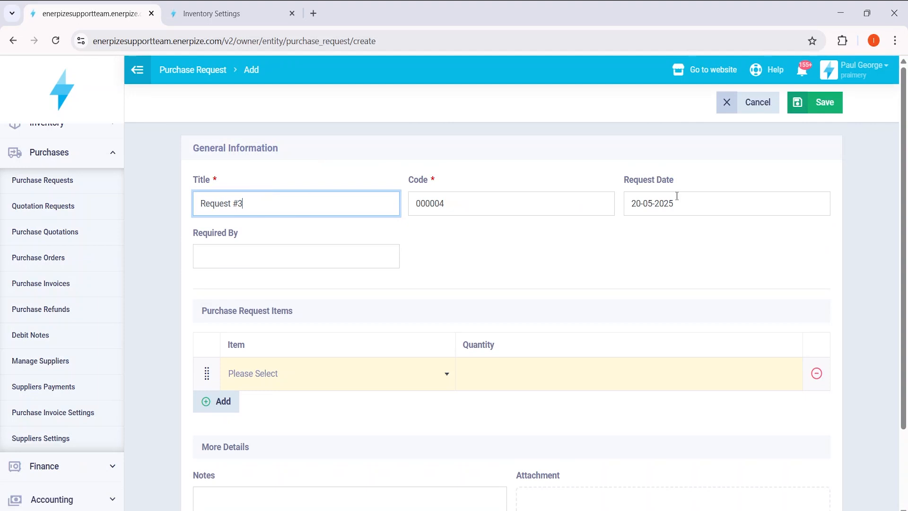
left_click(495, 243)
left_click(343, 251)
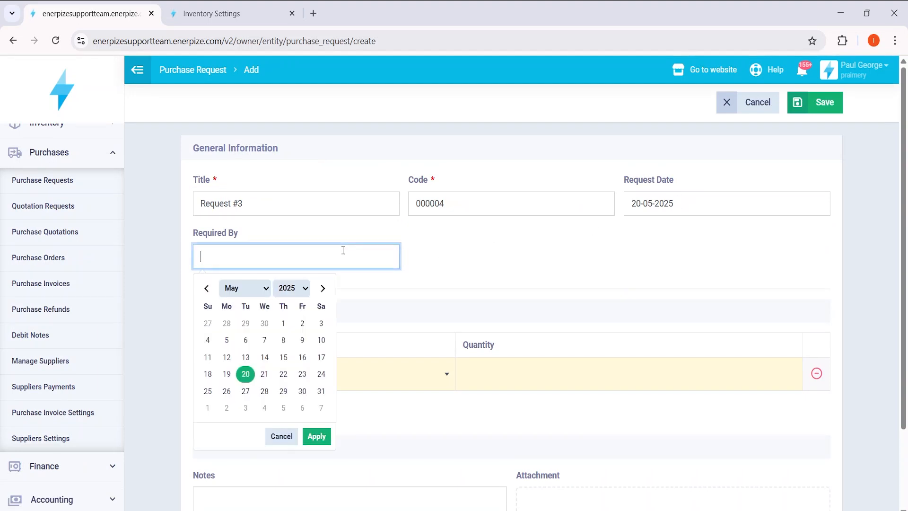
left_click(428, 275)
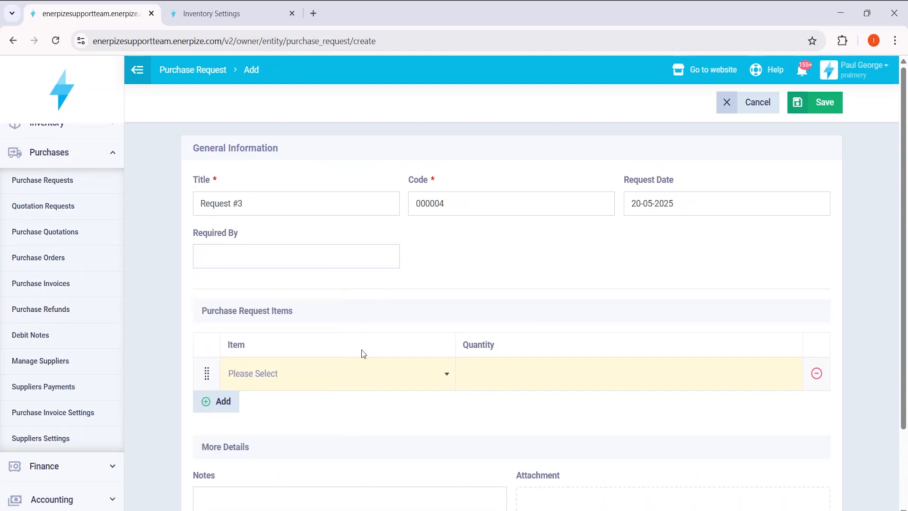
Add Product 1 #123456 with a quantity of 2 as the first item of the purchase request.
scroll(361, 353, "down", 1)
left_click(330, 311)
type("pr")
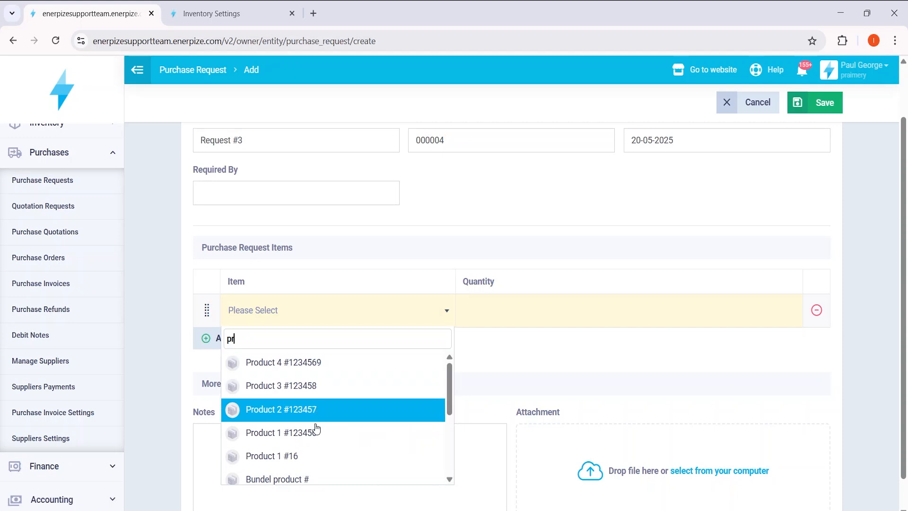
left_click(317, 428)
left_click(595, 315)
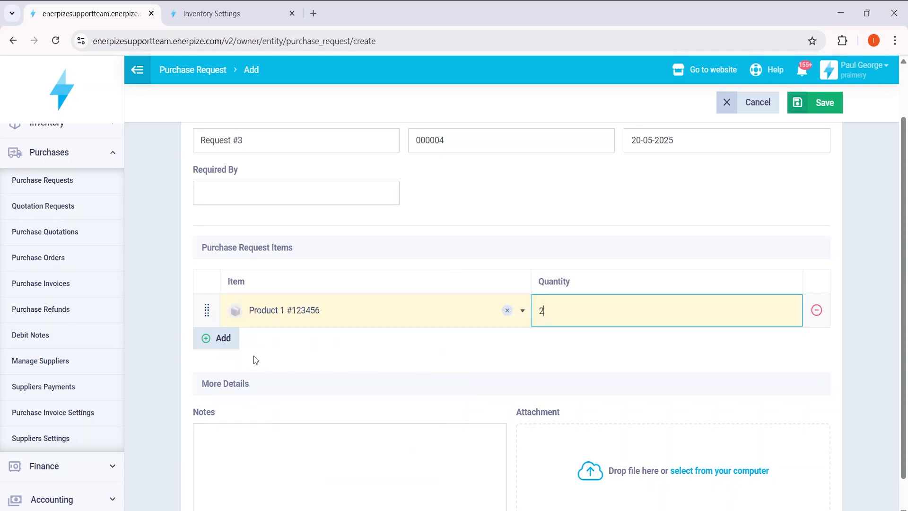
Add Product 2 #123457 with a quantity of 2 as the second item and save the purchase request.
left_click(220, 338)
left_click(293, 344)
type("pr")
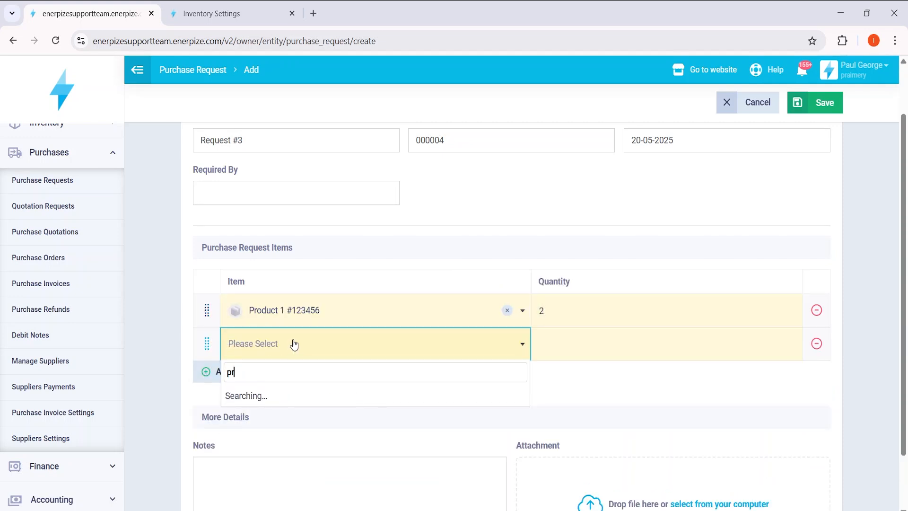
left_click(310, 251)
left_click_drag(210, 317, 209, 344)
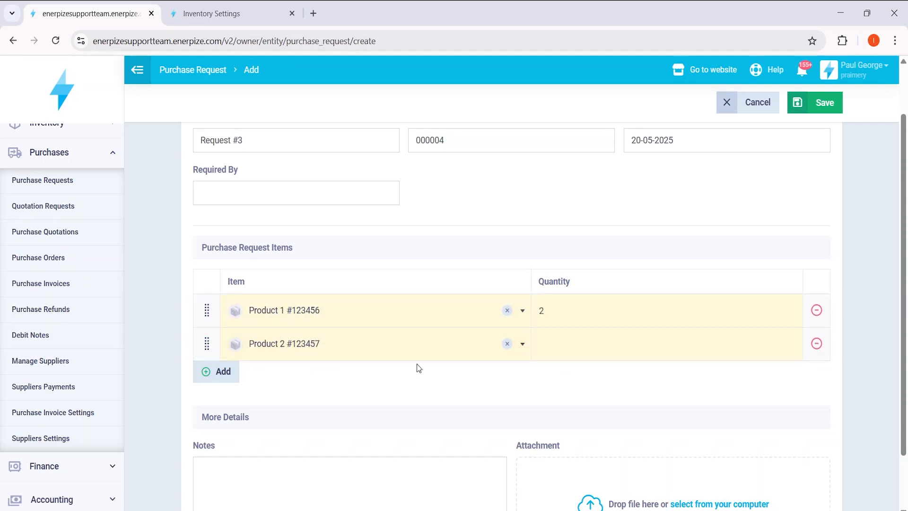
left_click(723, 348)
left_click(675, 269)
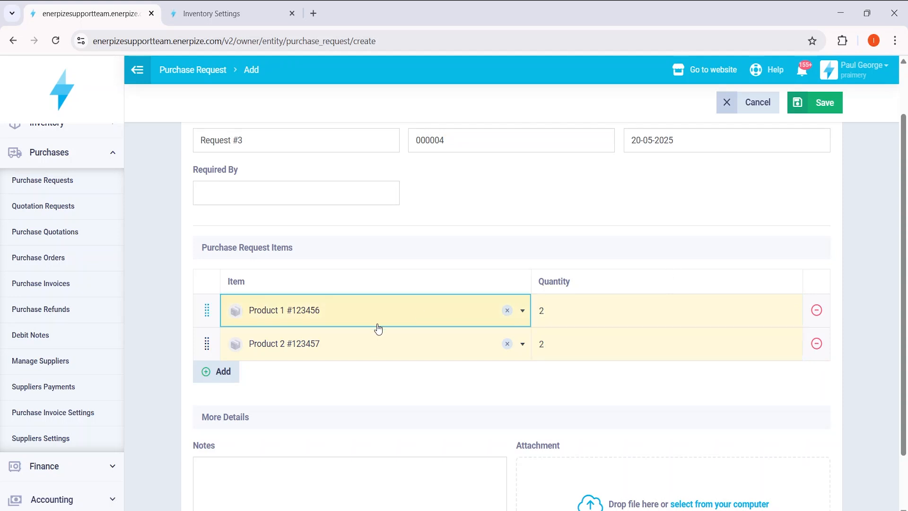
scroll(285, 436, "down", 2)
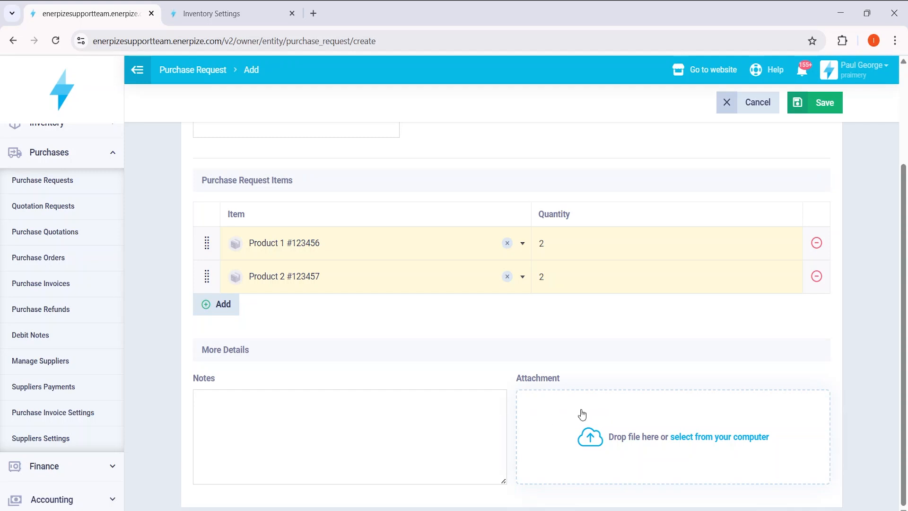
scroll(800, 328, "up", 4)
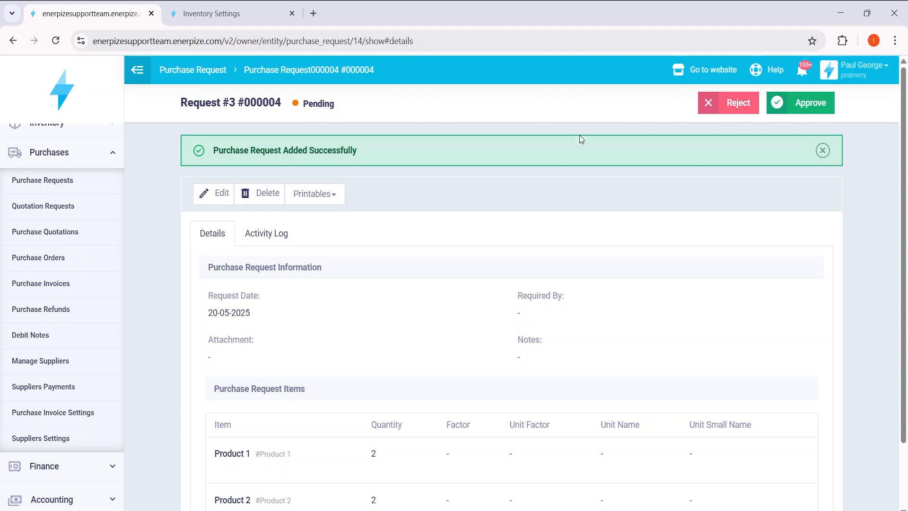
Return to the purchase request list, select all requests and view the available selection options and bulk actions.
left_click(214, 78)
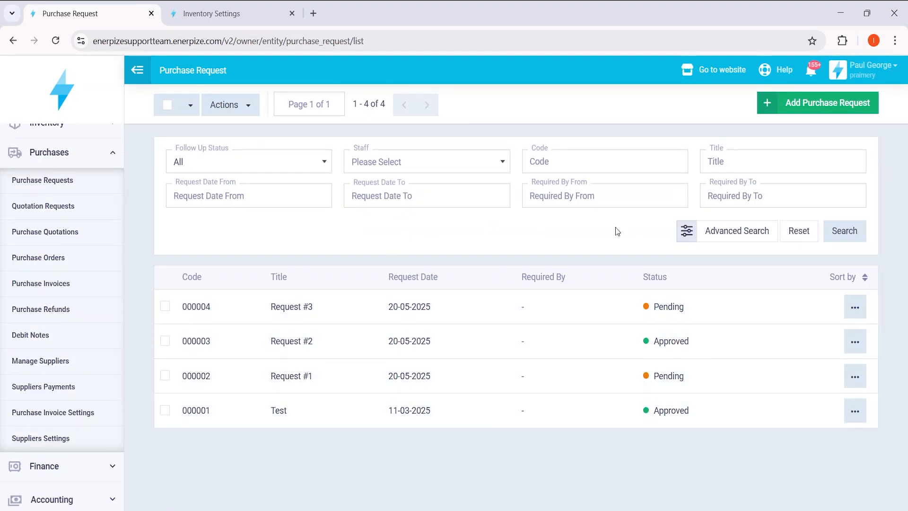
left_click(166, 108)
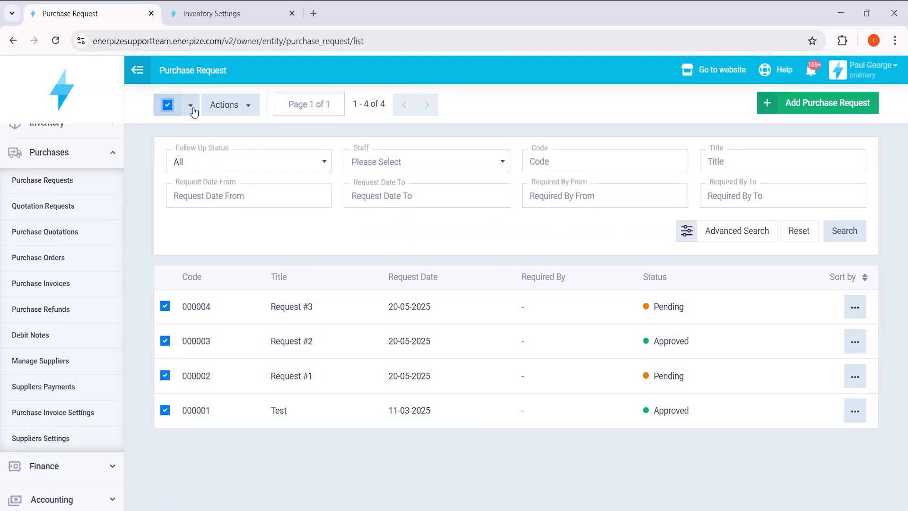
left_click(190, 105)
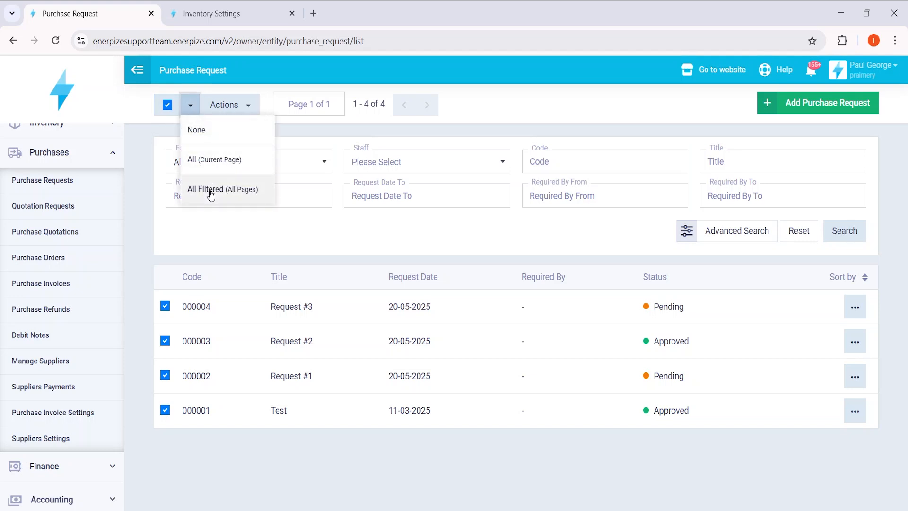
left_click(246, 108)
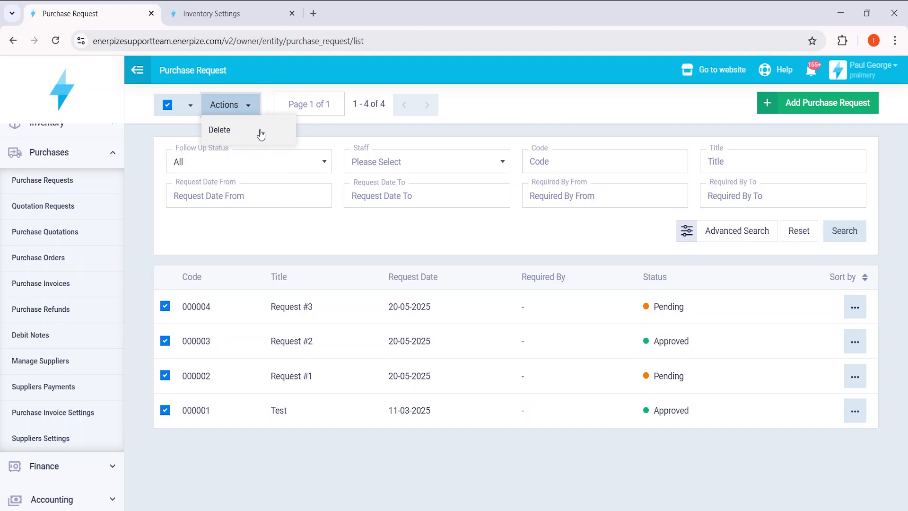
left_click(274, 229)
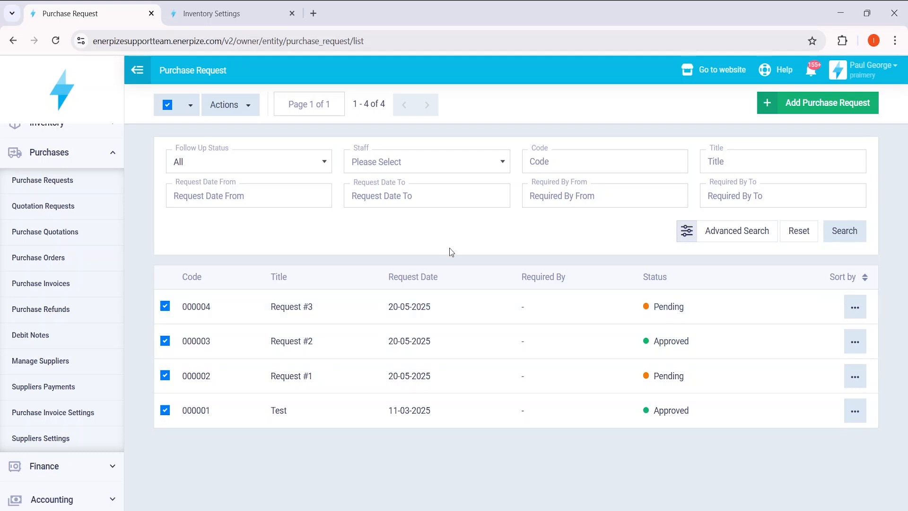
Change the selection in the list so that only Request #1 and Request #3 are selected.
left_click(165, 306)
left_click(165, 341)
left_click(165, 375)
left_click(165, 410)
left_click(165, 375)
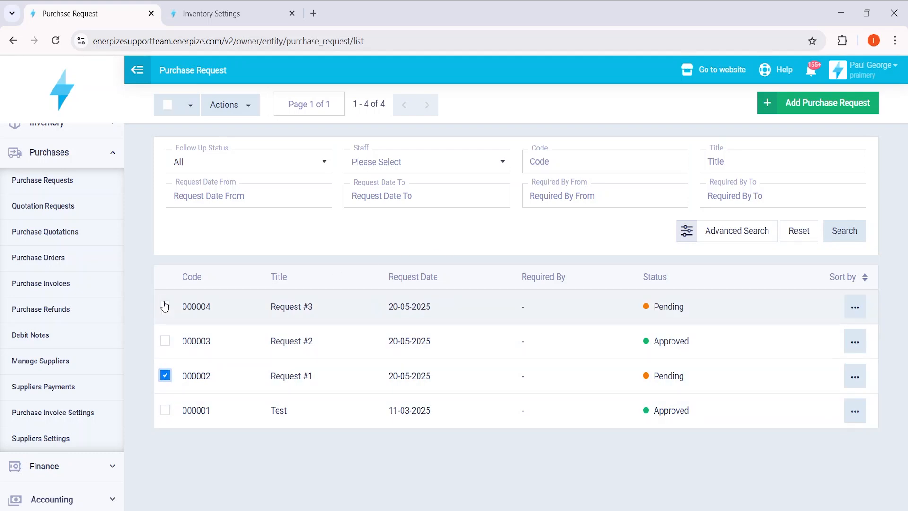
left_click(165, 306)
left_click(224, 104)
Expand the advanced search filters and view the sorting options of the purchase request list.
left_click(709, 231)
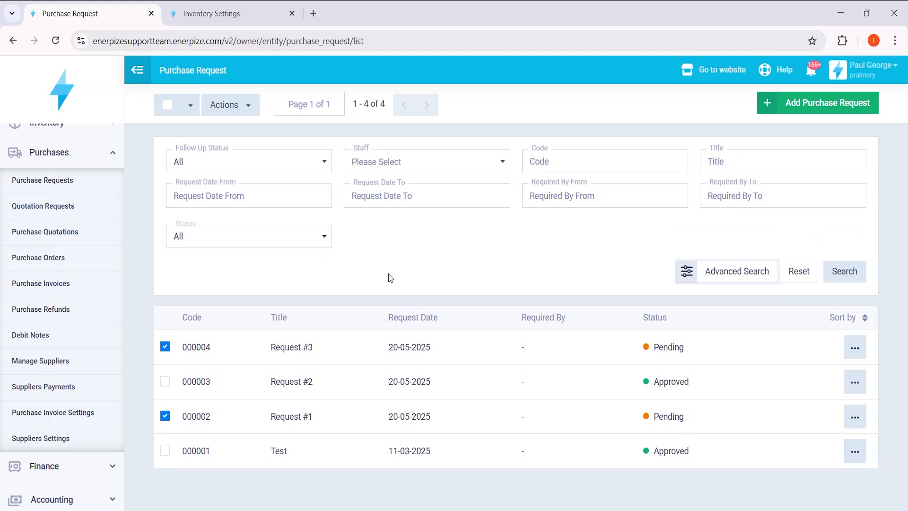
left_click(850, 325)
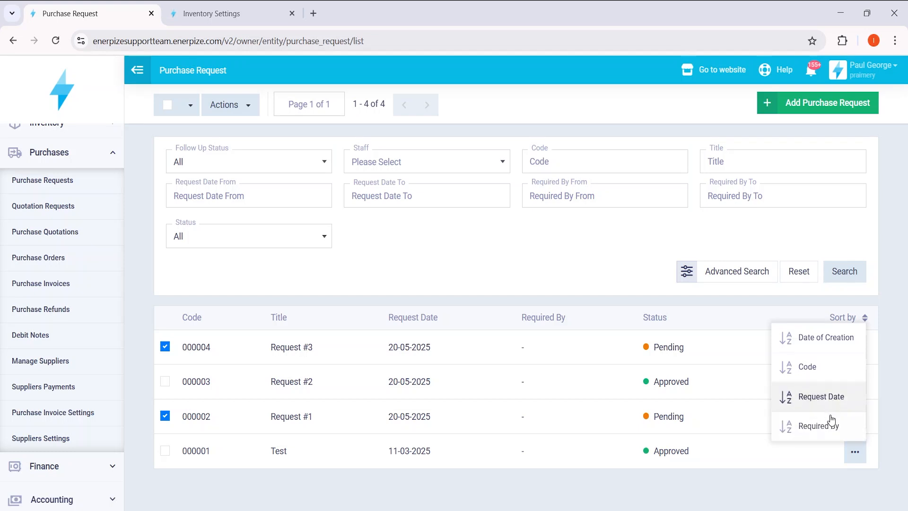
left_click(848, 427)
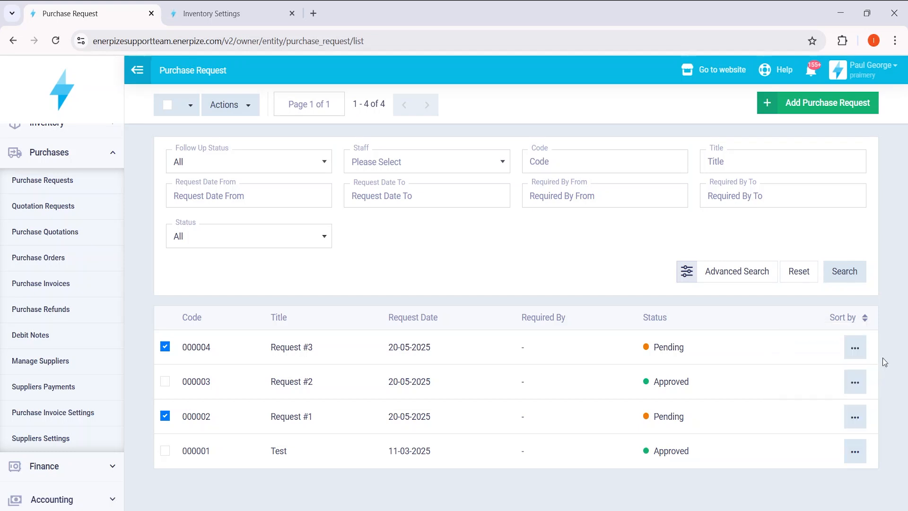
View the details of Request #3, including its printable templates and activity log.
left_click(855, 350)
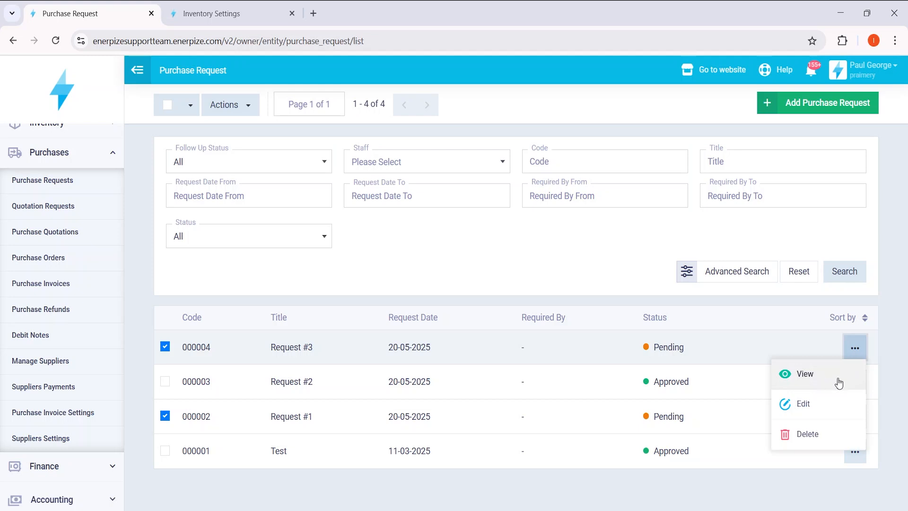
left_click(824, 379)
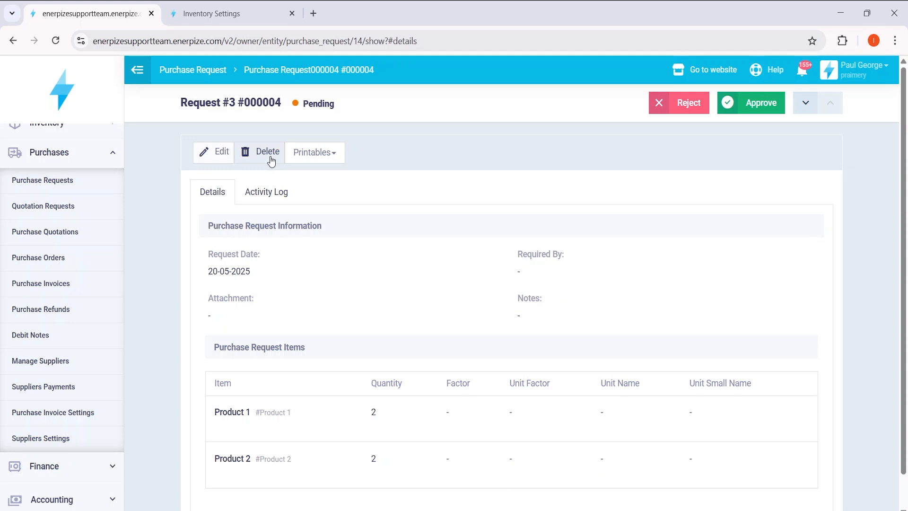
left_click(324, 155)
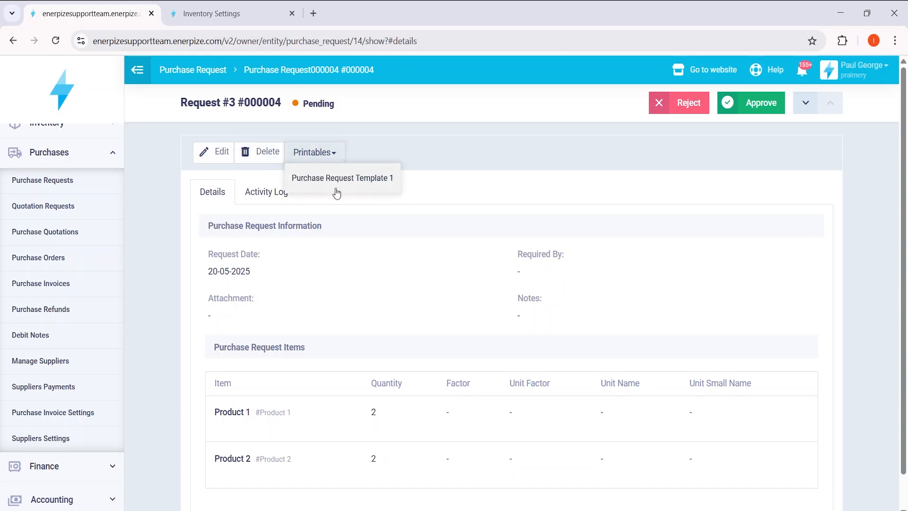
left_click(435, 179)
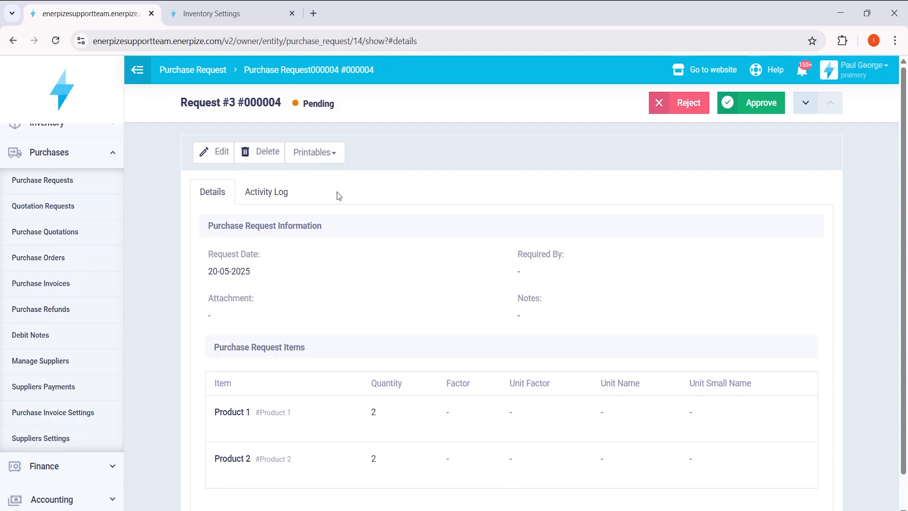
left_click(285, 199)
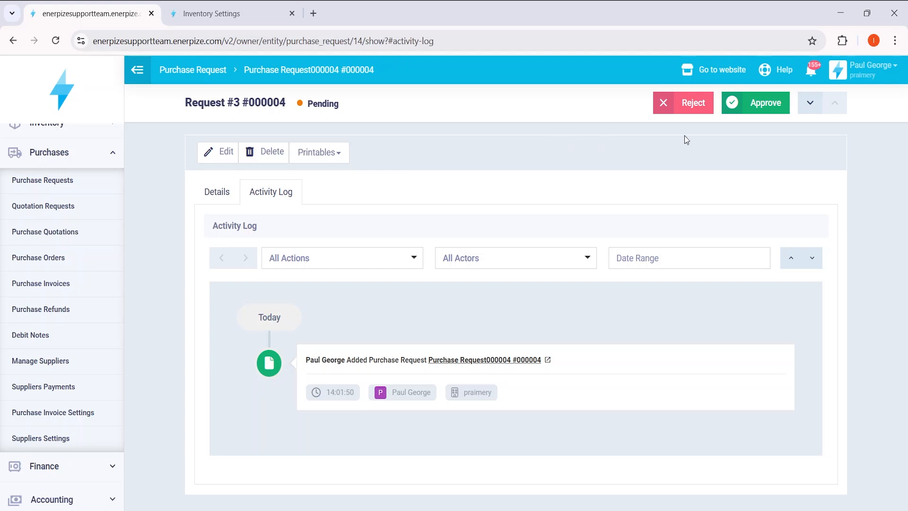
Approve Request #3 and open the form for converting it to a quotation request.
left_click(751, 112)
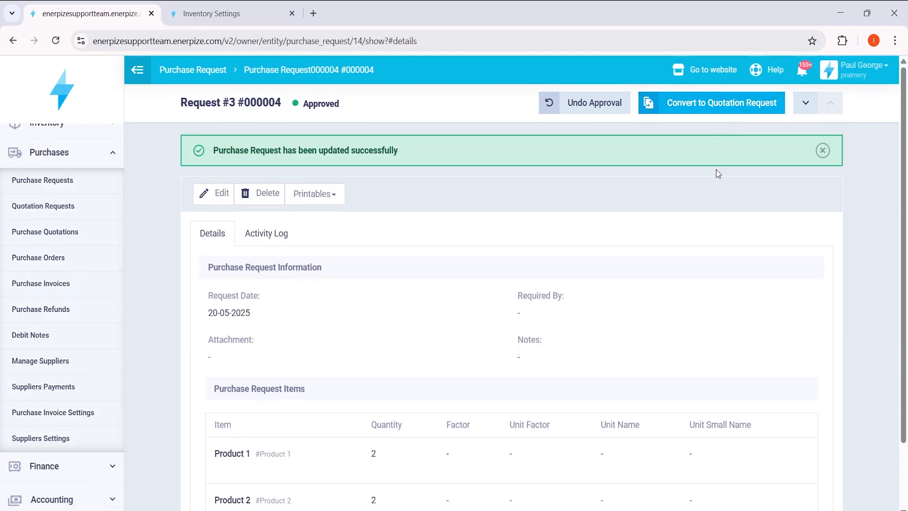
left_click(722, 108)
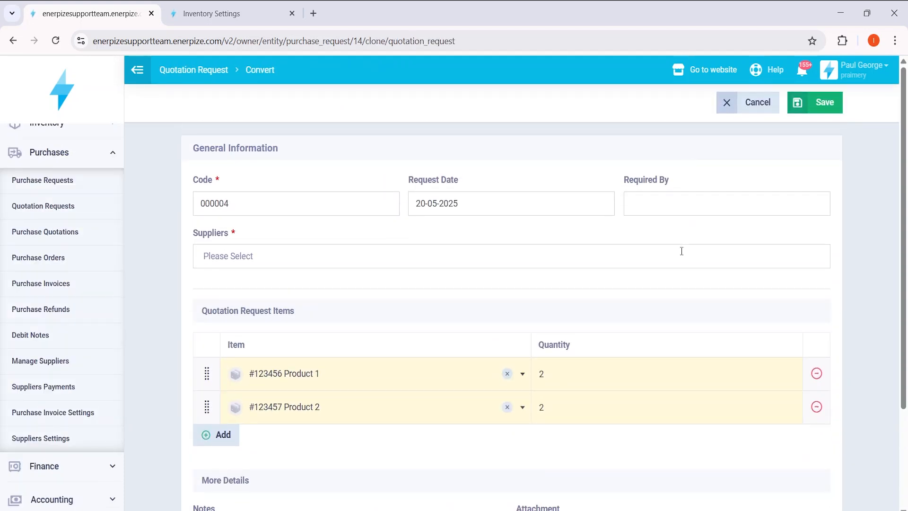
Check the code and date fields of the quotation request and add Global Trade Company and Domestic Trade Company as suppliers.
left_click(339, 201)
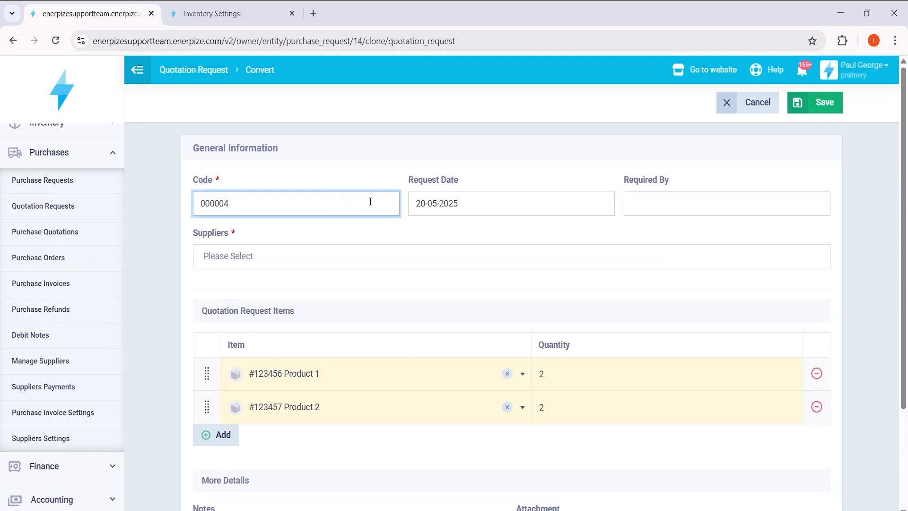
left_click(479, 199)
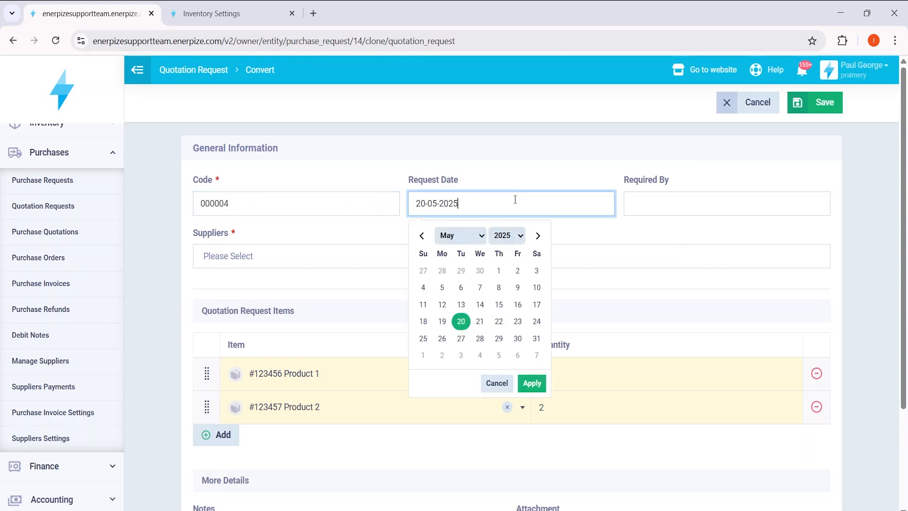
left_click(650, 199)
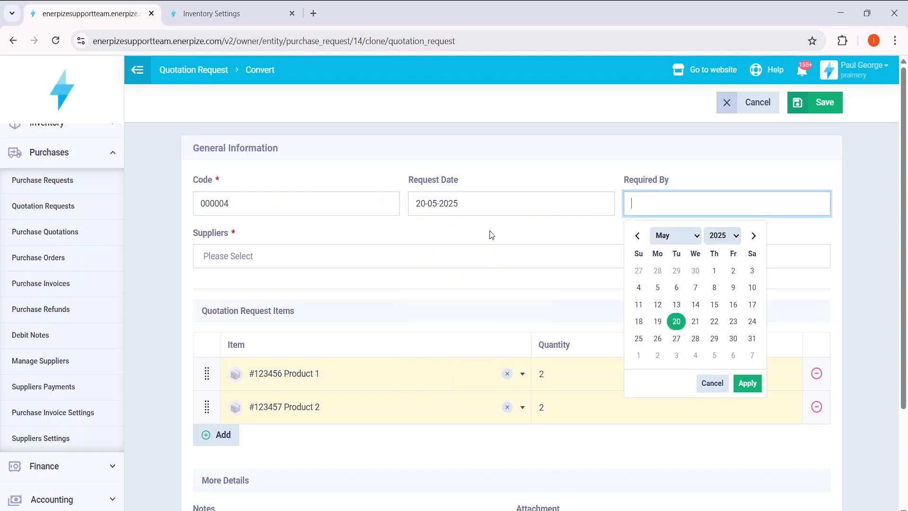
left_click(378, 250)
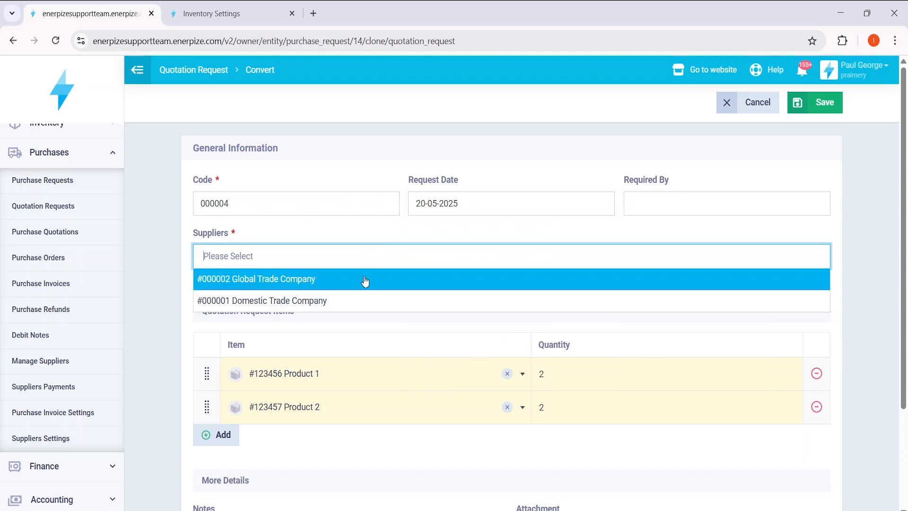
left_click(365, 281)
left_click(375, 258)
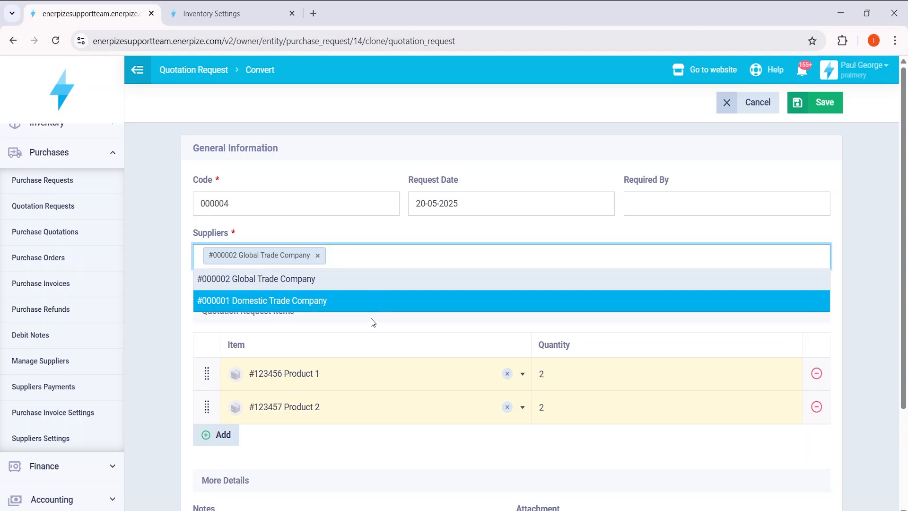
left_click(364, 300)
Set the quantity of Product 2 to 4 in the quotation request items.
scroll(370, 277, "down", 1)
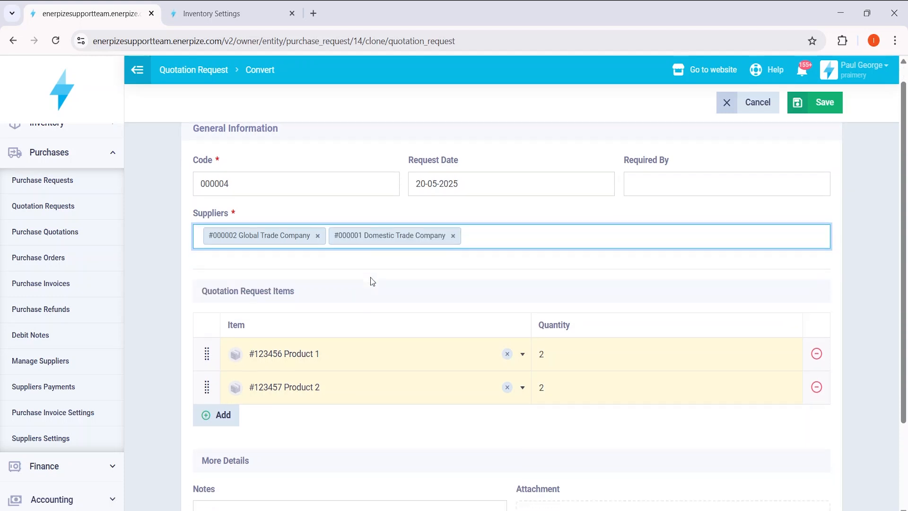
double_click(571, 344)
type("4")
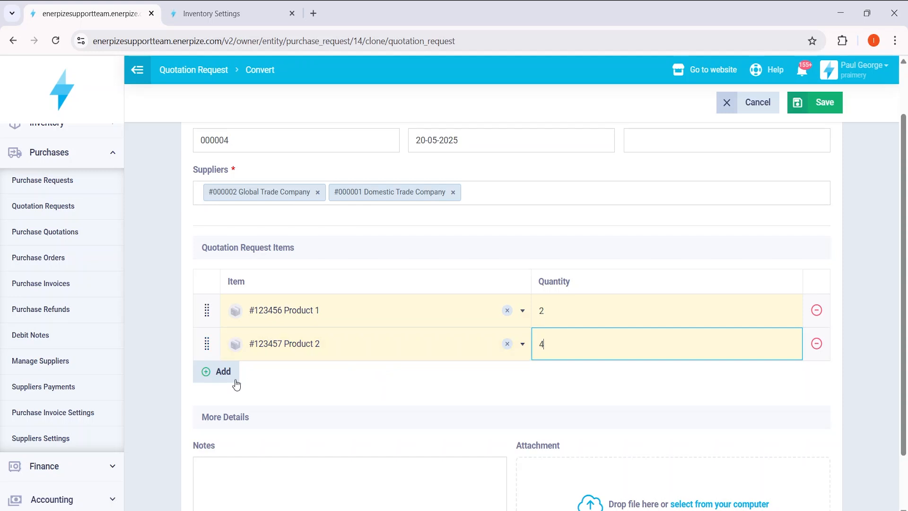
Add Product 3 (#123458) to the quotation request items with a quantity of 1.
left_click(223, 373)
type("pe")
key("BackSpace")
type("r")
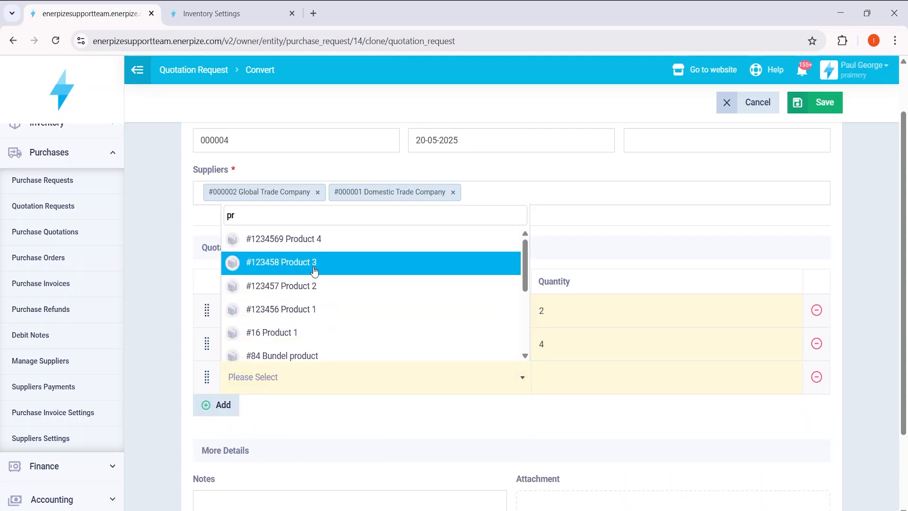
left_click(314, 272)
key("Tab")
type("1")
Save the quotation request and review its saved information and items.
scroll(452, 406, "down", 1)
scroll(452, 406, "down", 2)
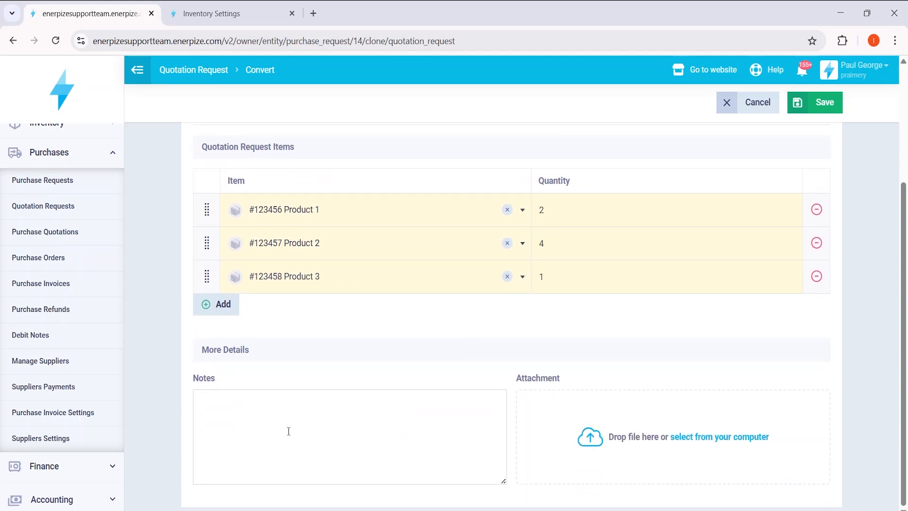
scroll(612, 415, "up", 5)
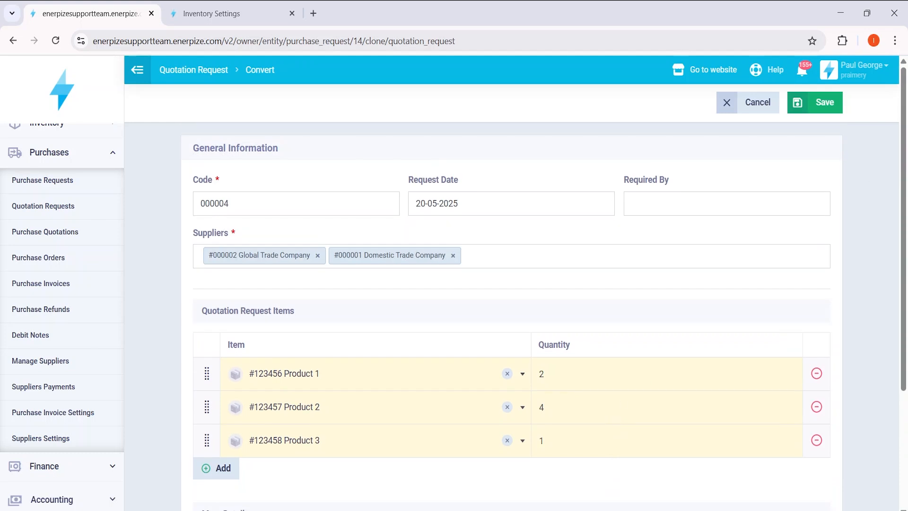
left_click(825, 109)
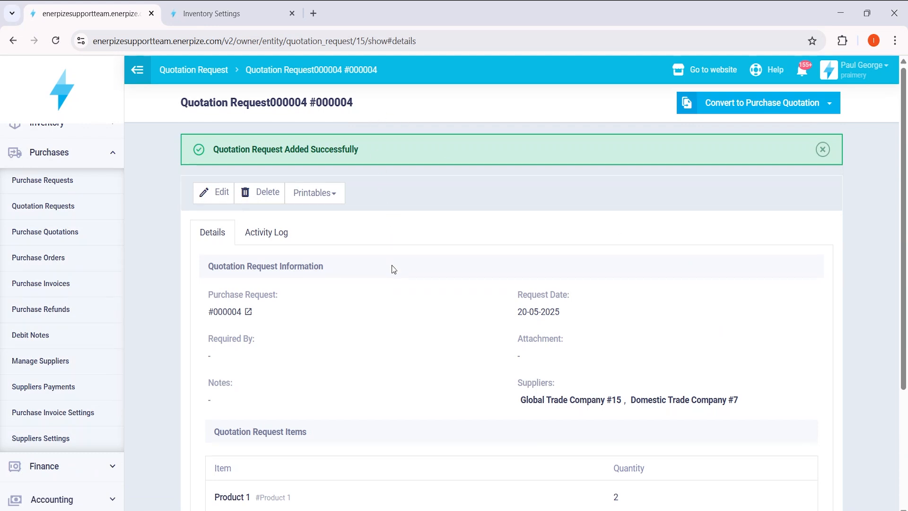
scroll(391, 265, "down", 3)
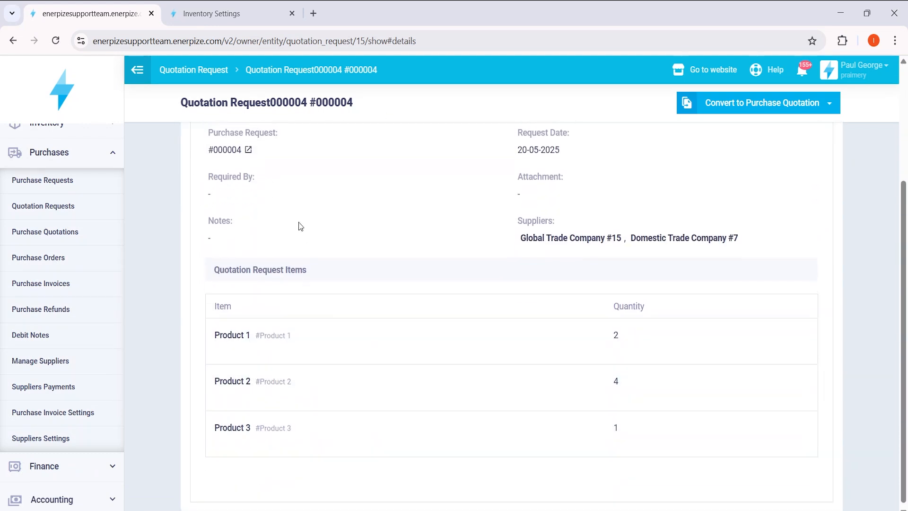
scroll(300, 227, "up", 3)
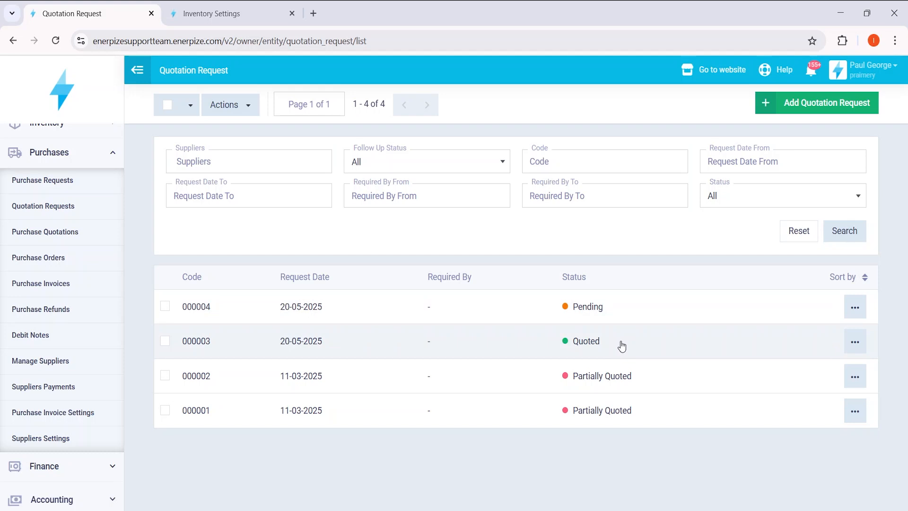
Select all quotation requests in the list and view the available selection and bulk action options.
left_click(167, 105)
left_click(190, 105)
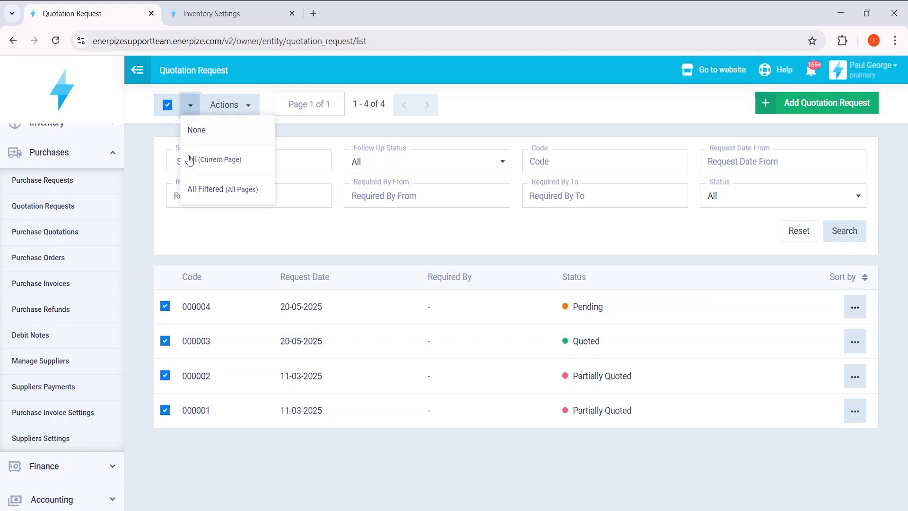
left_click(235, 105)
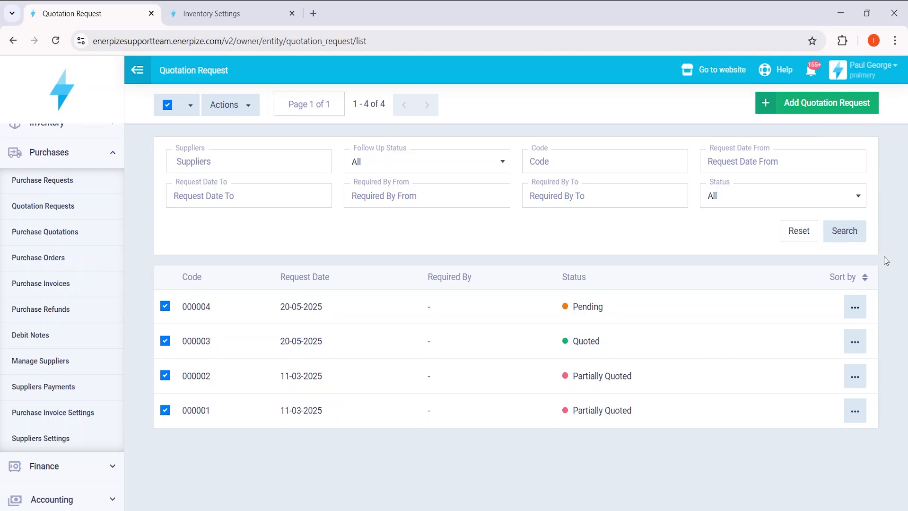
View the details of the pending quotation request from the list, including its printable templates and activity log.
left_click(857, 309)
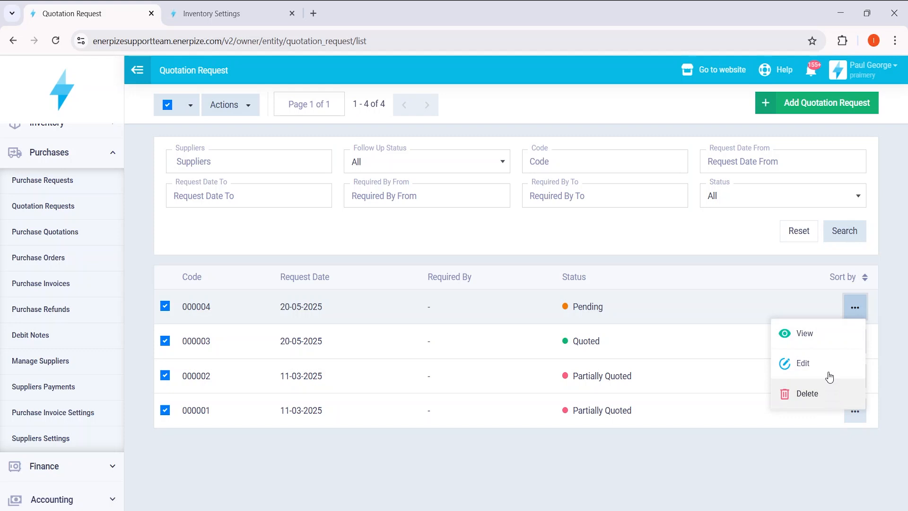
left_click(826, 336)
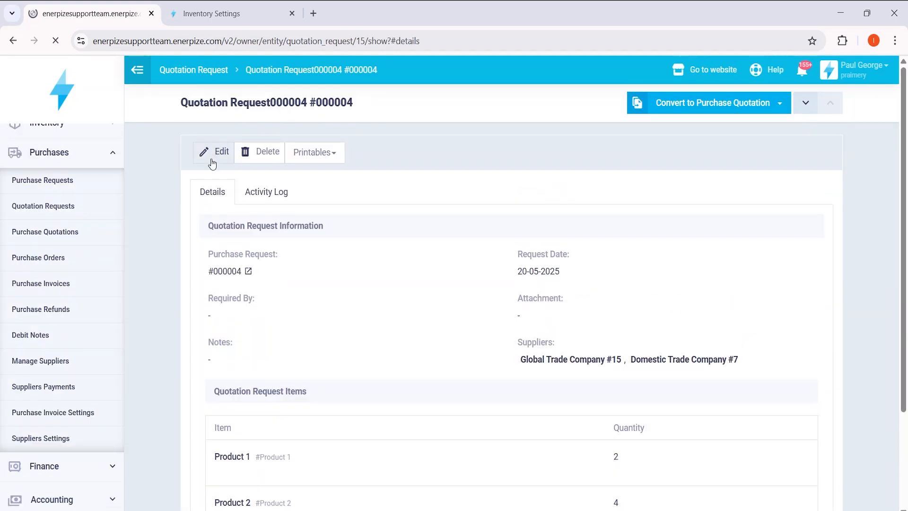
left_click(320, 161)
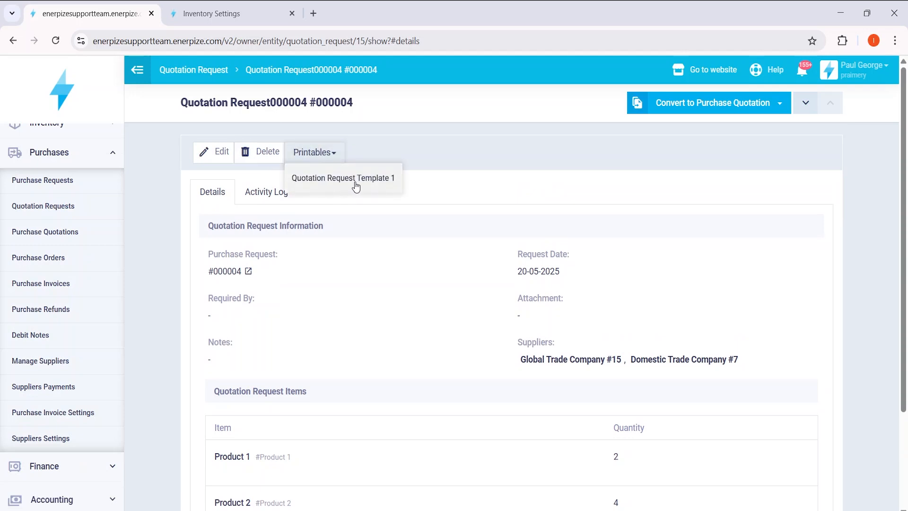
left_click(461, 184)
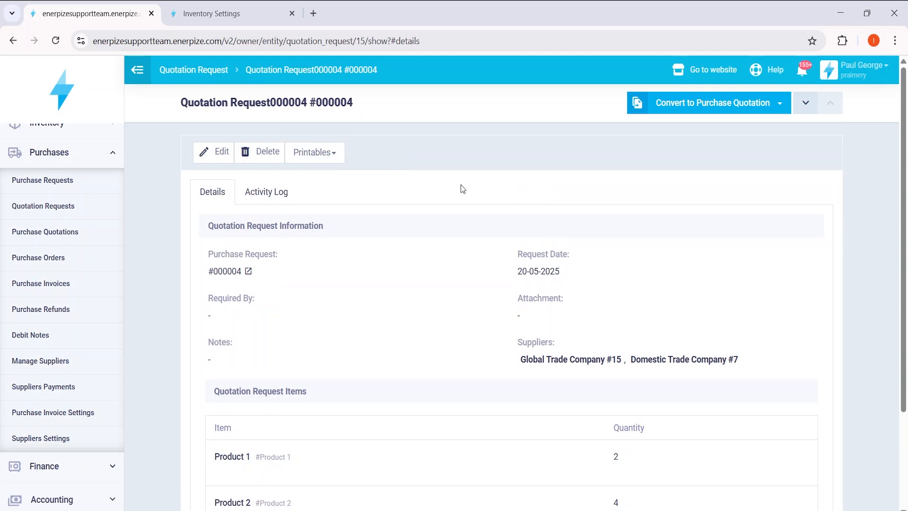
left_click(283, 201)
left_click(227, 194)
scroll(367, 227, "up", 2)
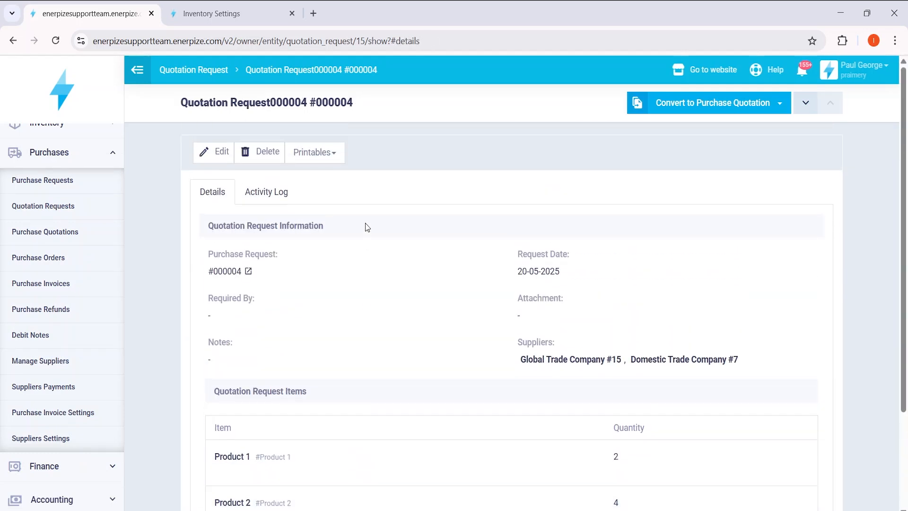
Convert the quotation request to a purchase quotation for Global Trade Company with a unit price of 10 for each product and save it.
left_click(720, 113)
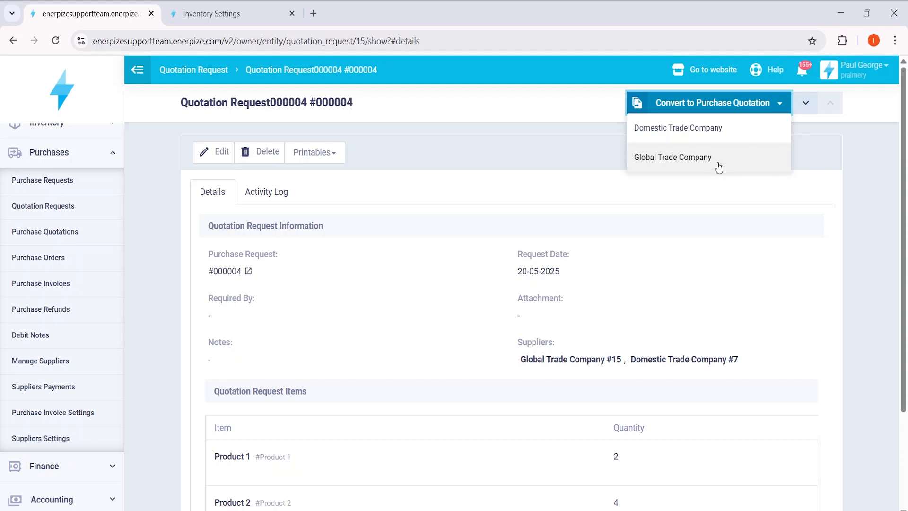
left_click(751, 160)
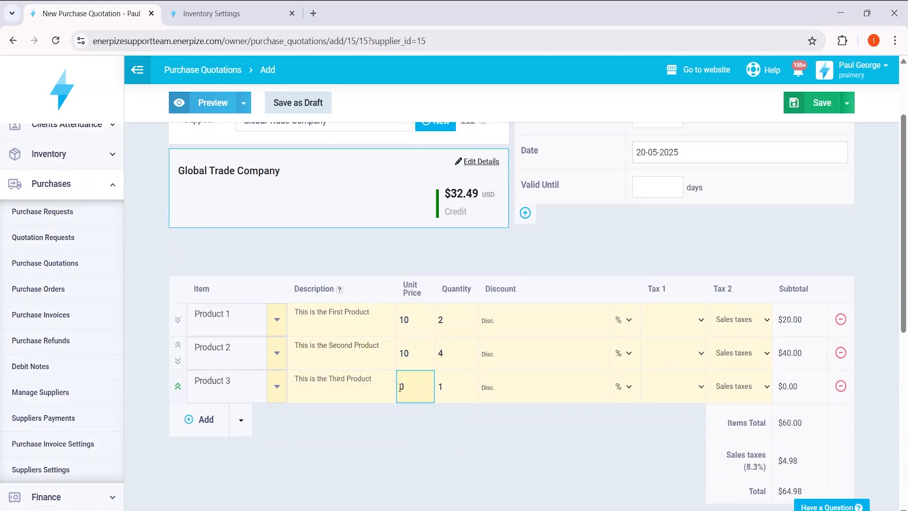
type("1")
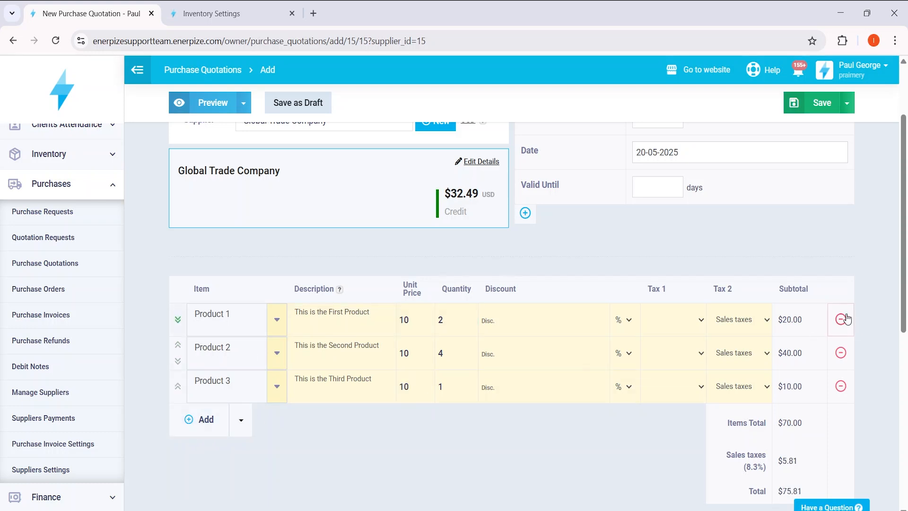
scroll(845, 193, "up", 3)
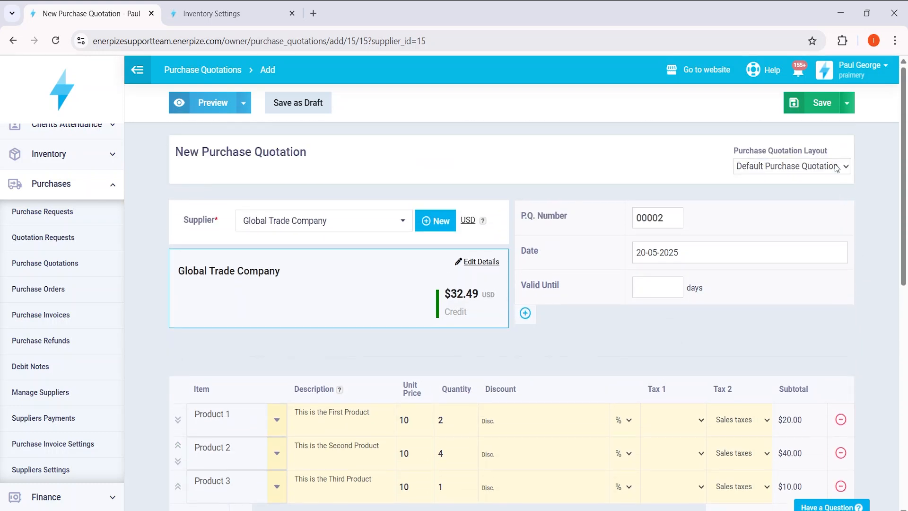
left_click(812, 96)
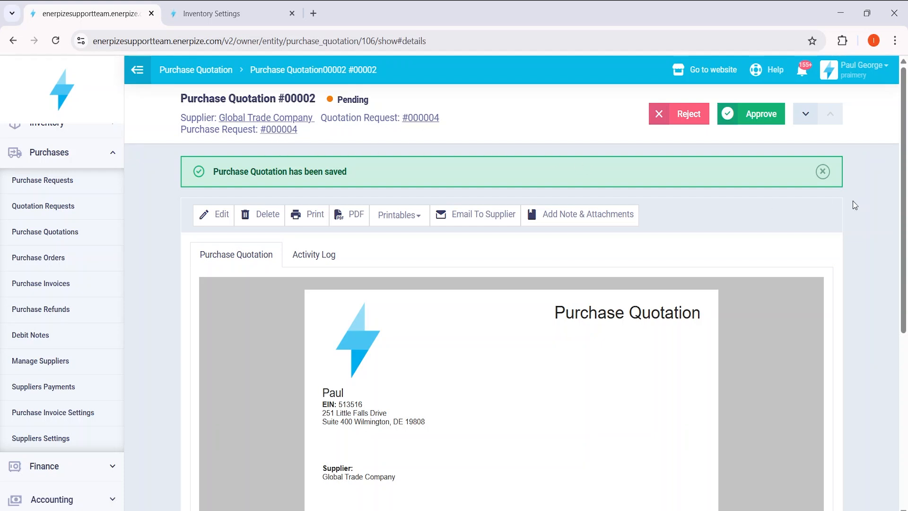
View the new Global Trade Company purchase quotation from the list, including its printable templates and activity log.
left_click(220, 72)
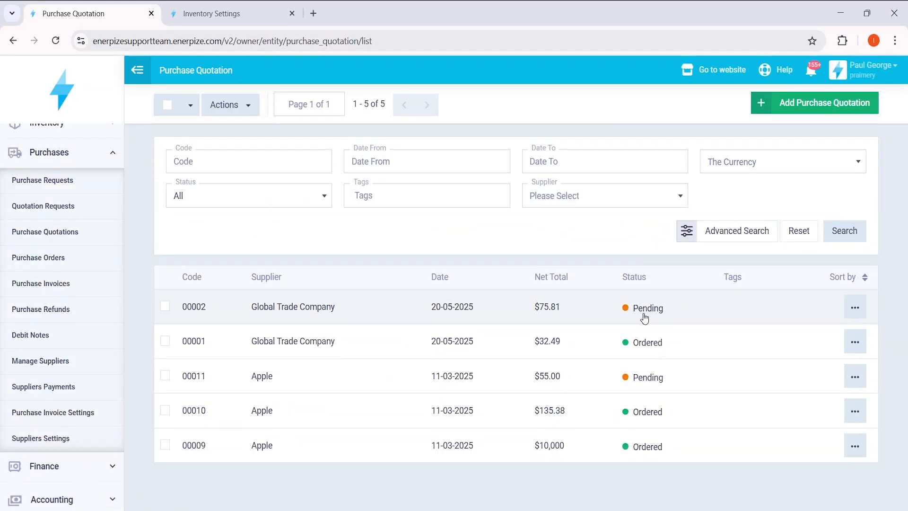
left_click(857, 308)
left_click(784, 331)
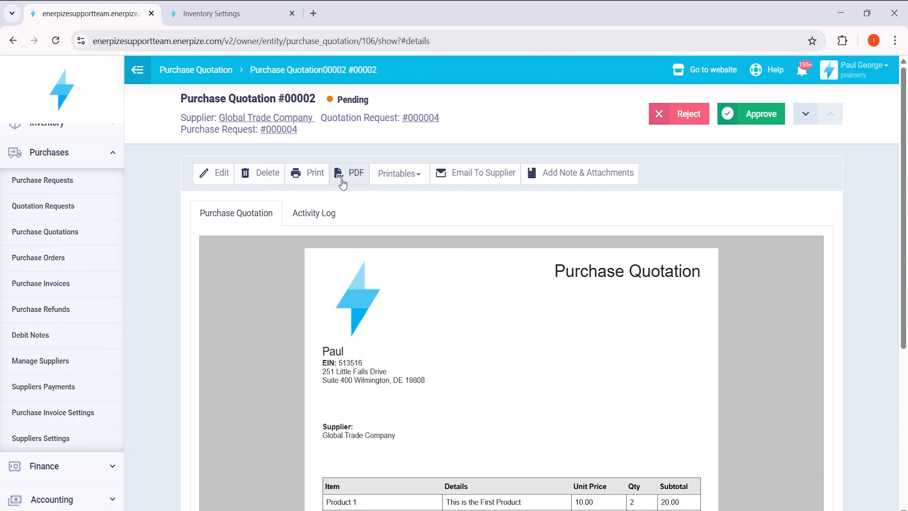
left_click(400, 174)
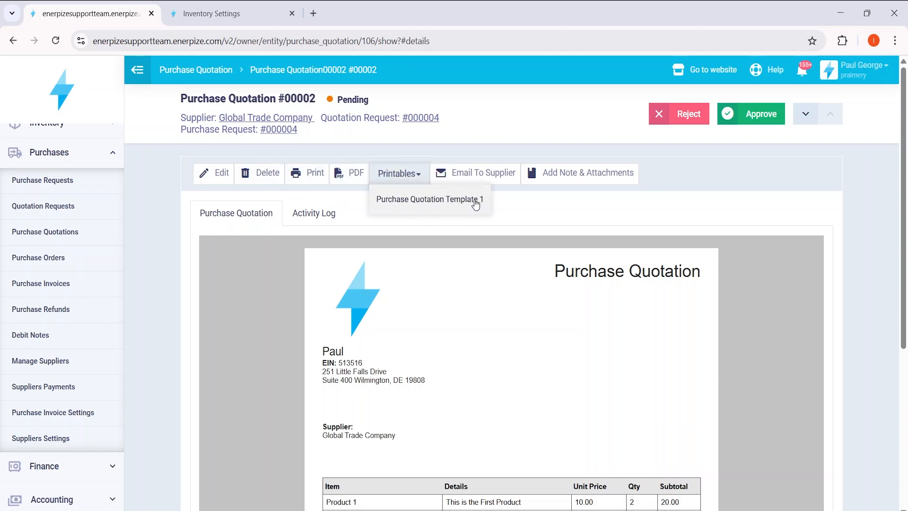
left_click(521, 190)
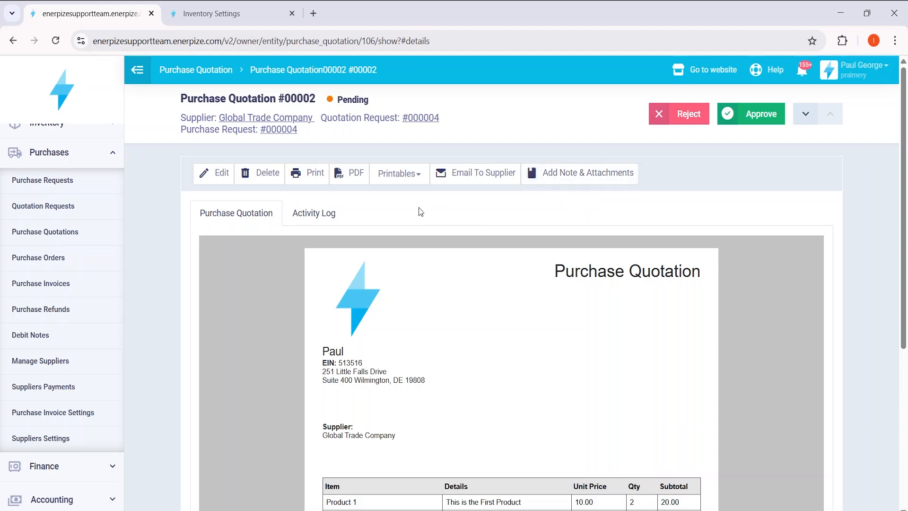
left_click(314, 212)
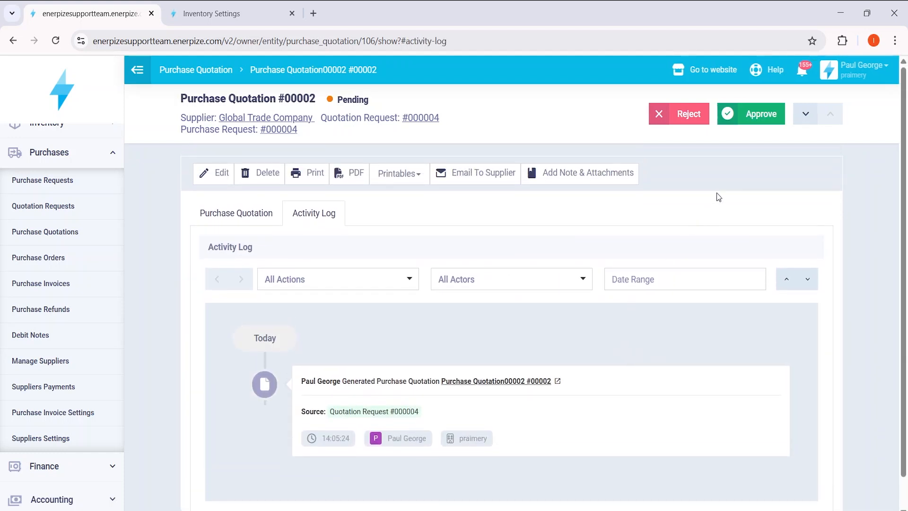
Approve the purchase quotation and convert it to a saved purchase order.
left_click(753, 116)
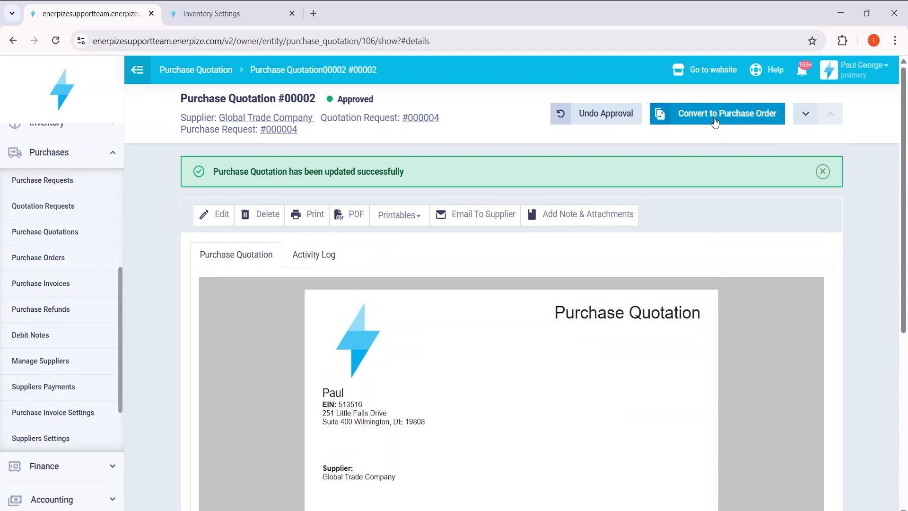
left_click(713, 118)
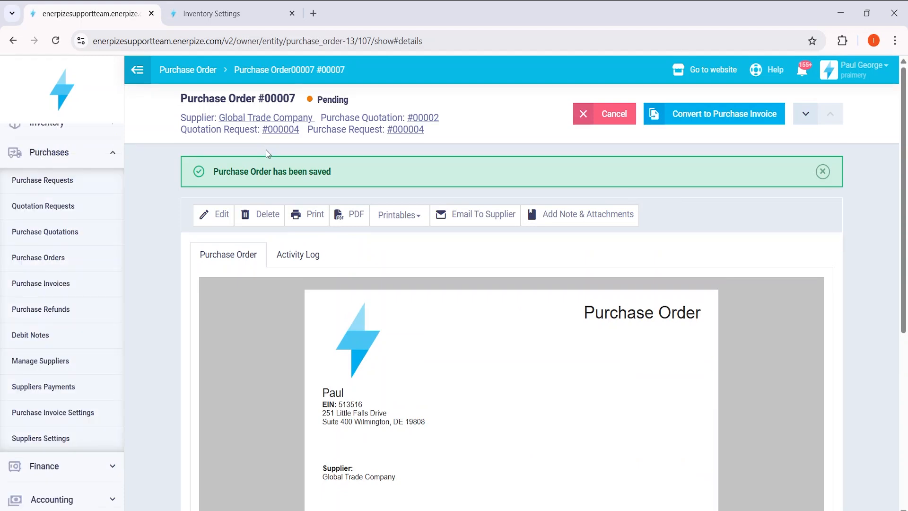
View the details of the newly created Global Trade Company purchase order from the purchase order list.
left_click(194, 70)
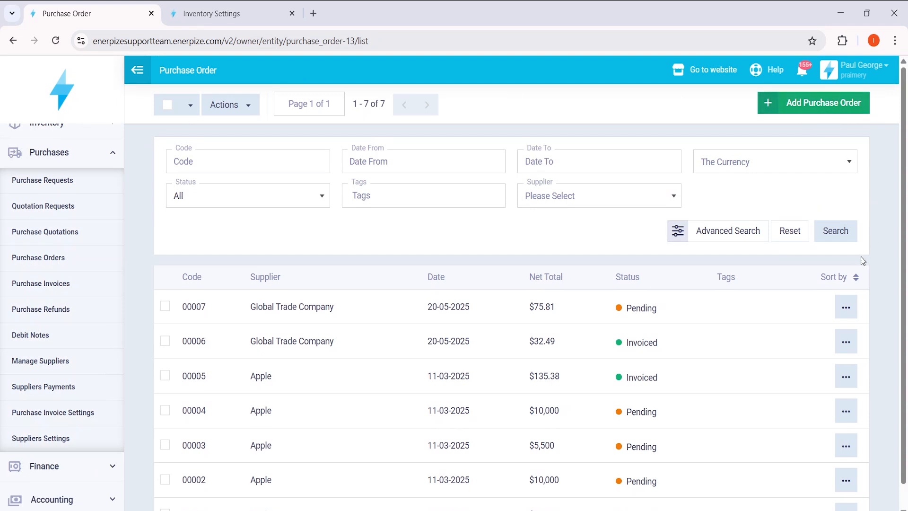
left_click(848, 316)
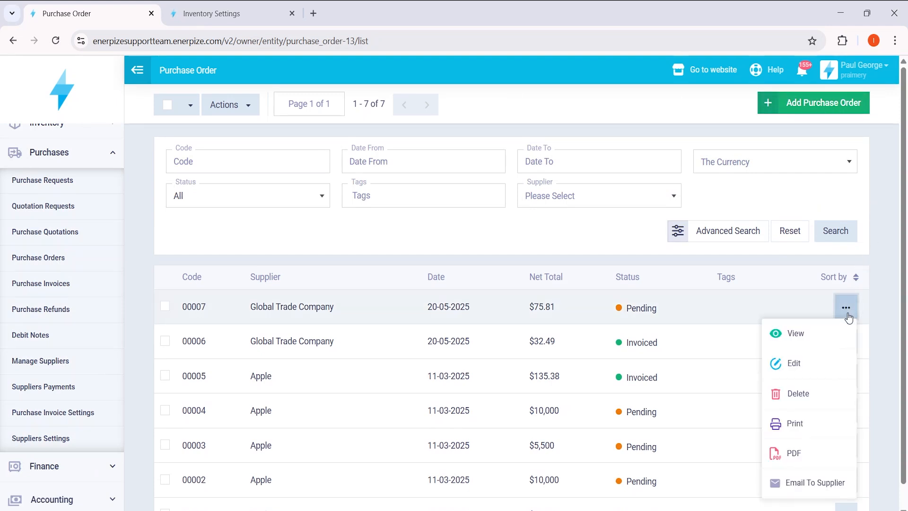
left_click(821, 334)
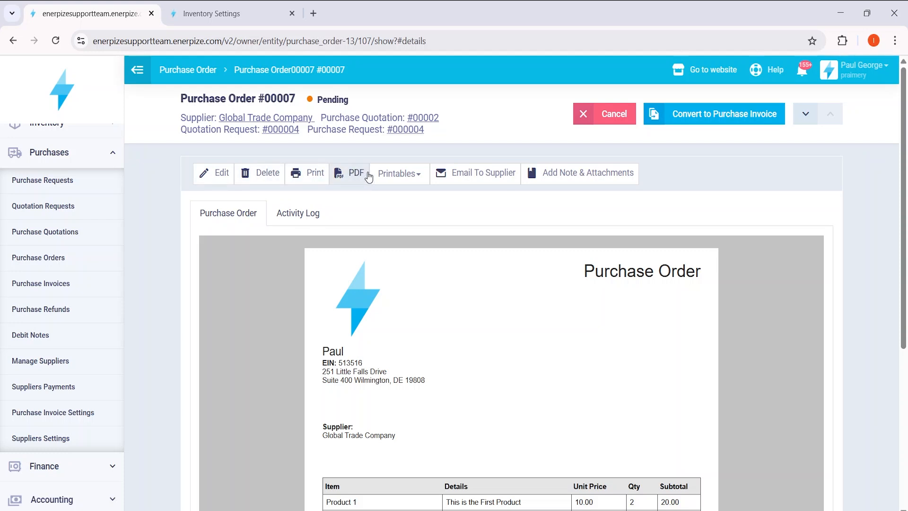
Review the purchase order's printable templates and its activity log.
left_click(393, 178)
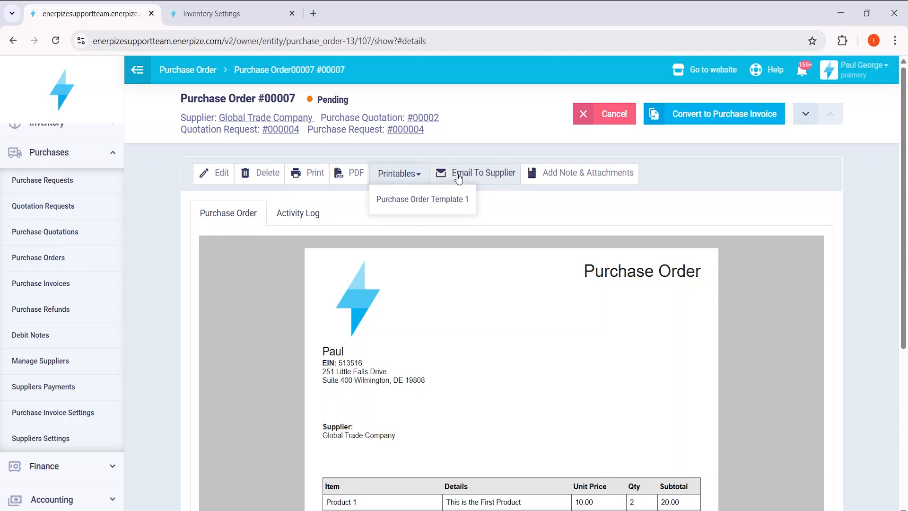
left_click(509, 188)
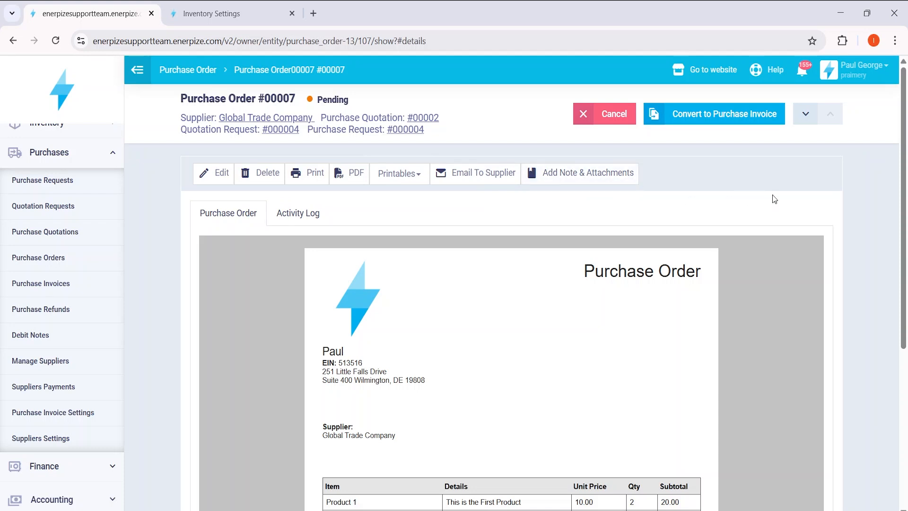
left_click(300, 216)
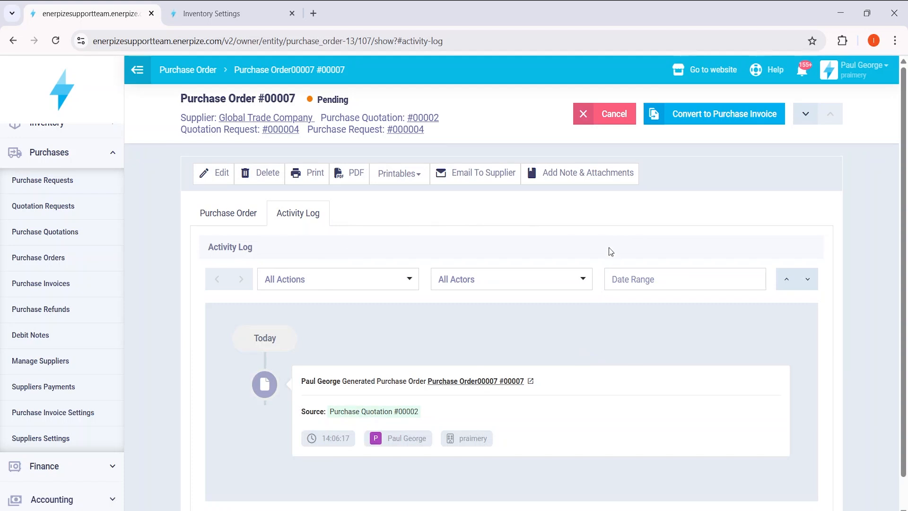
Turn on Enable Requisitions For Purchase Invoices in the general inventory settings and save them.
left_click(712, 124)
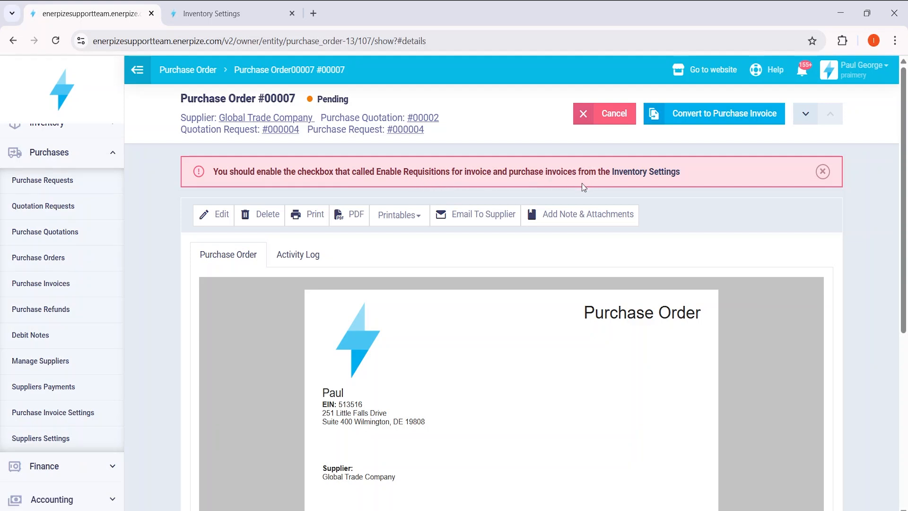
left_click(219, 13)
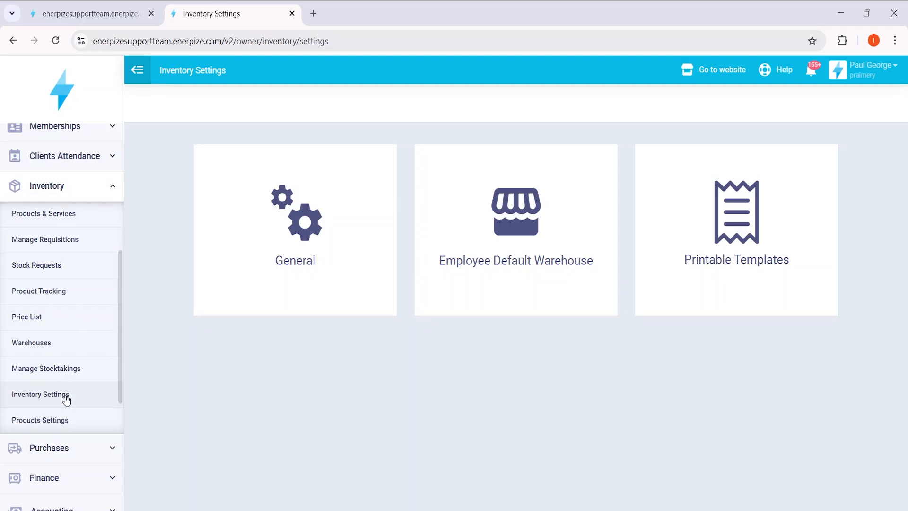
left_click(267, 271)
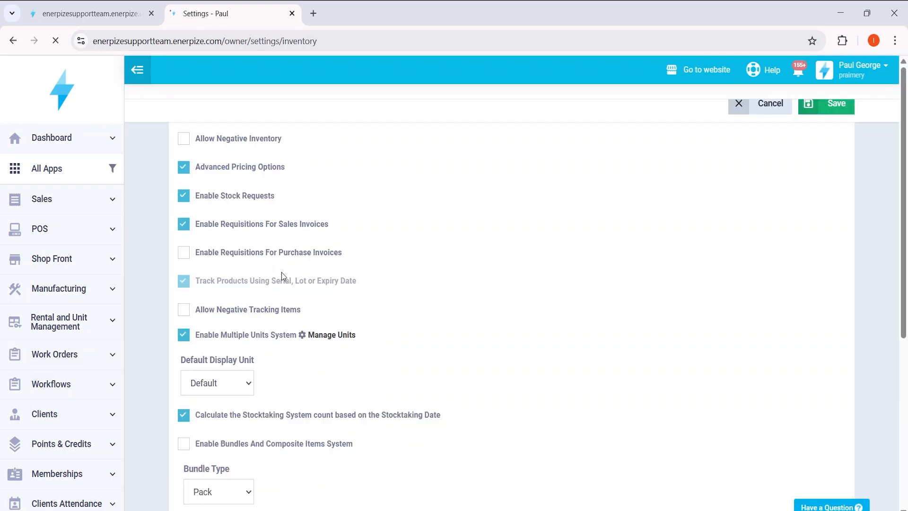
left_click(251, 289)
left_click(832, 105)
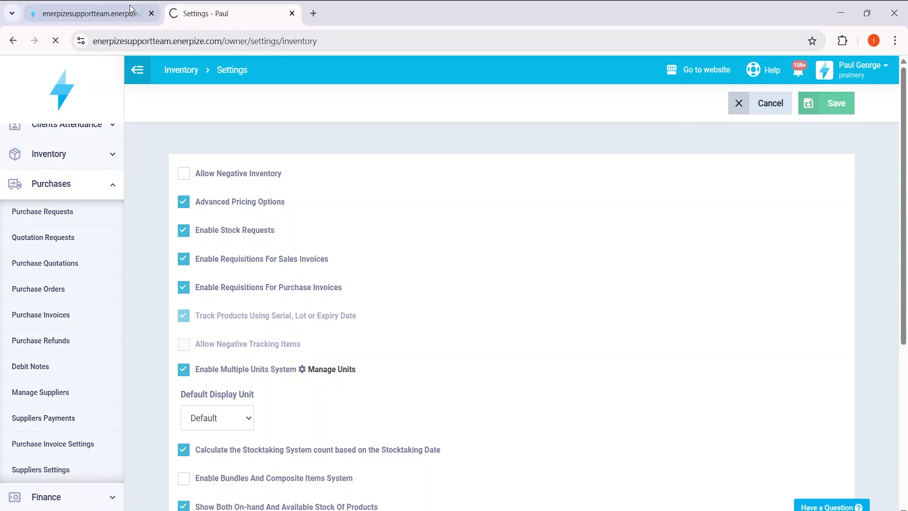
Return to the Global Trade Company purchase order and convert it to a saved purchase invoice.
left_click(95, 10)
left_click(726, 121)
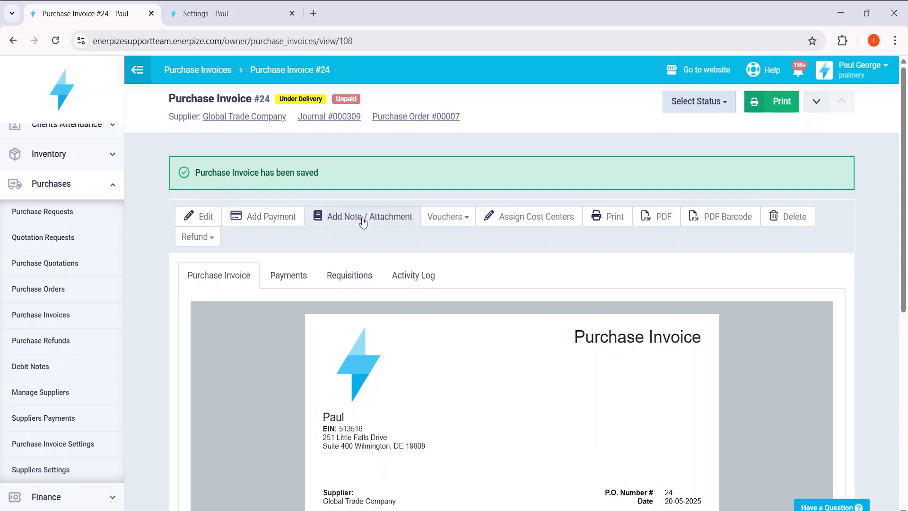
View the voucher and refund options available for the new purchase invoice.
left_click(453, 219)
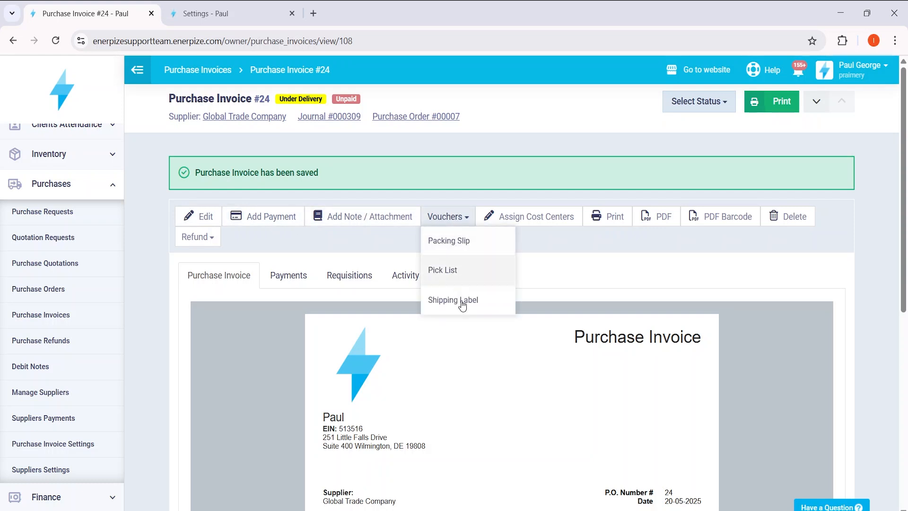
left_click(544, 240)
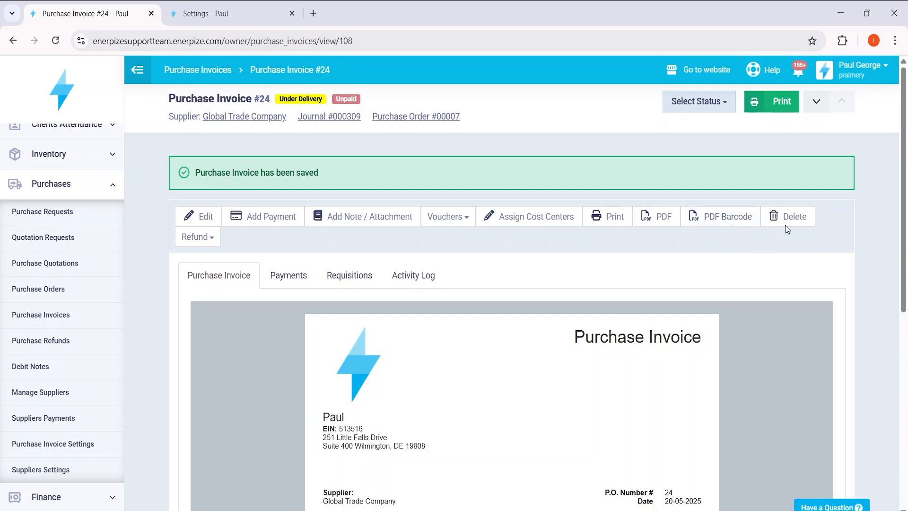
left_click(209, 238)
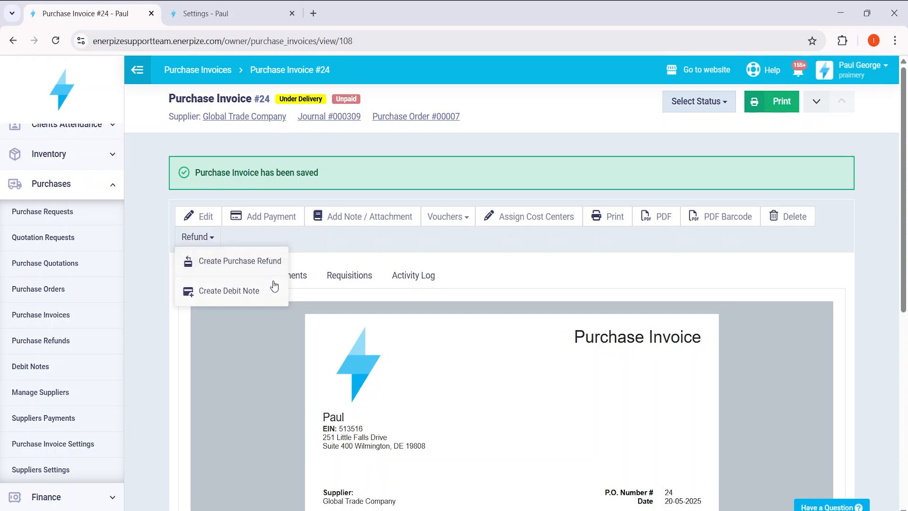
left_click(314, 243)
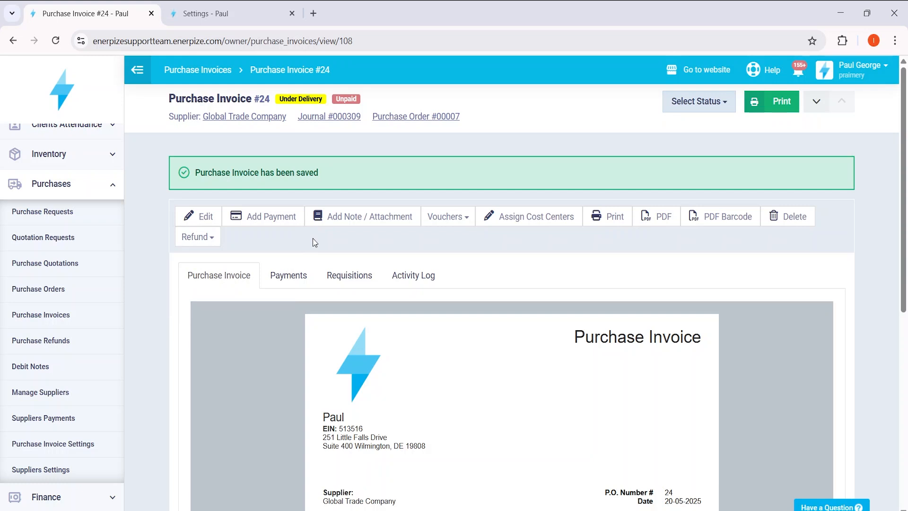
Examine the purchase invoice's payments and requisitions, including the actions offered for its inbound requisition.
left_click(289, 279)
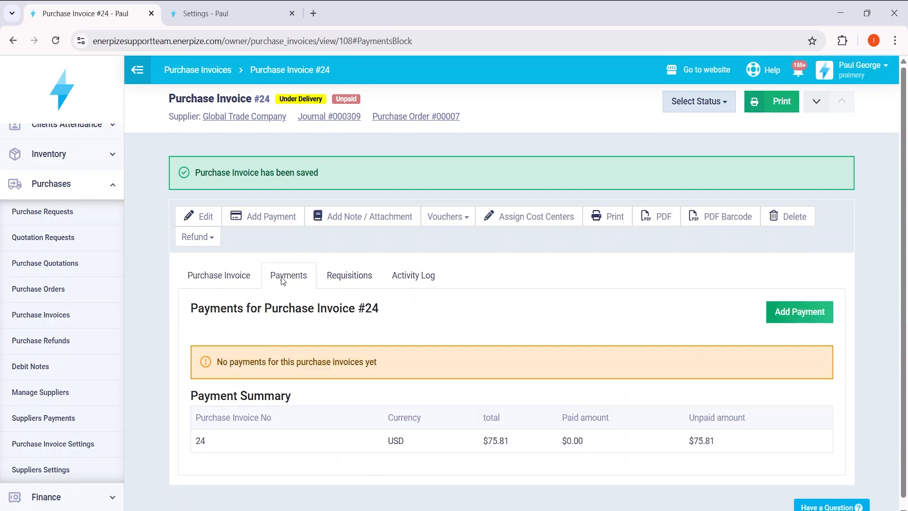
left_click(339, 285)
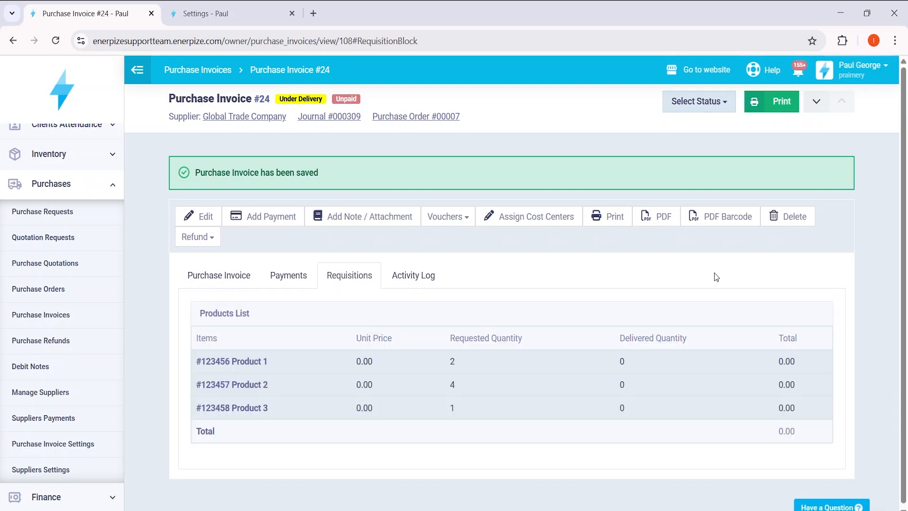
scroll(863, 286, "down", 2)
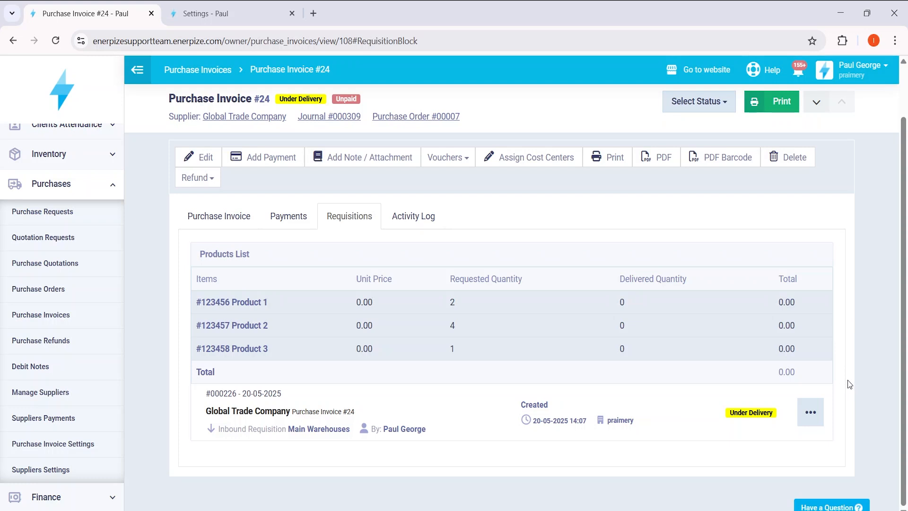
left_click(811, 412)
scroll(861, 402, "down", 1)
scroll(862, 401, "down", 2)
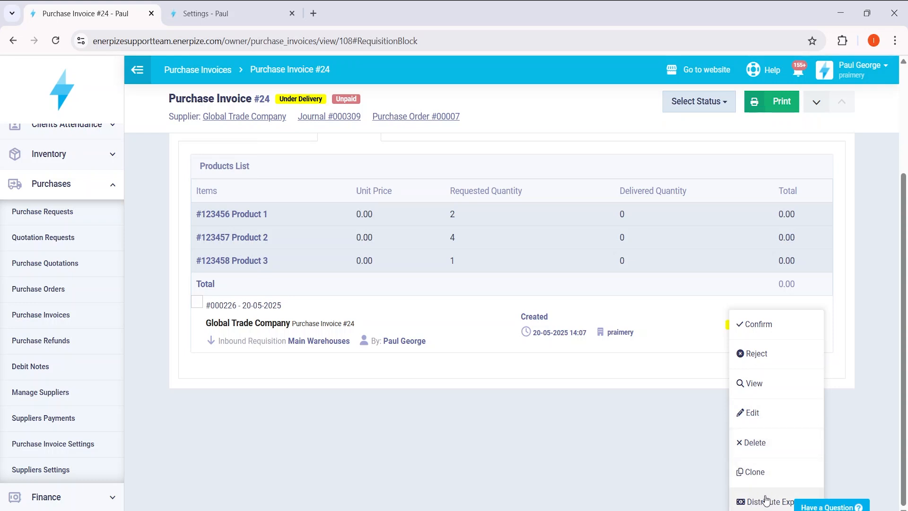
scroll(859, 325, "up", 3)
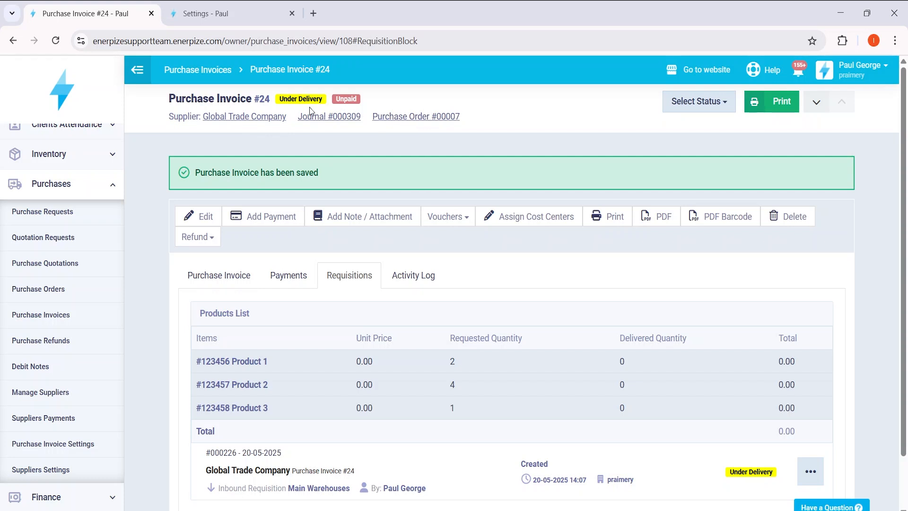
Go to the purchase invoice list and start a new purchase invoice.
left_click(203, 72)
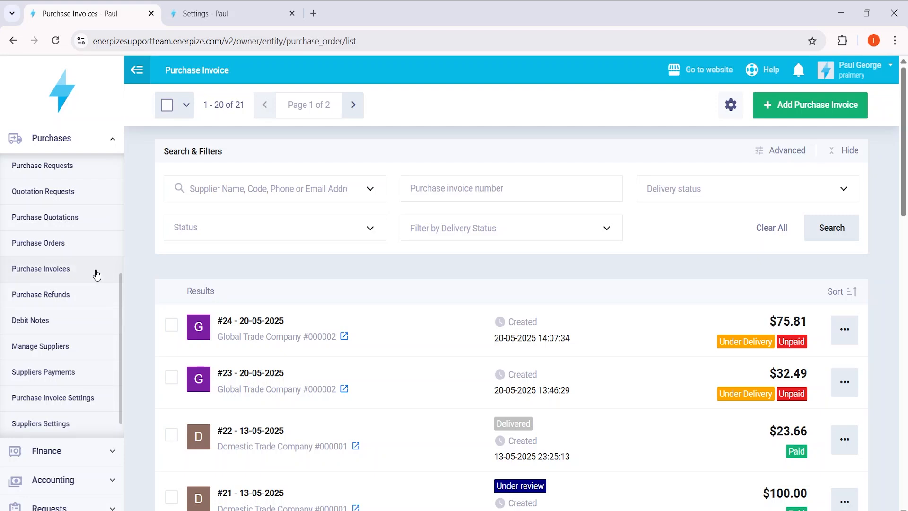
left_click(818, 110)
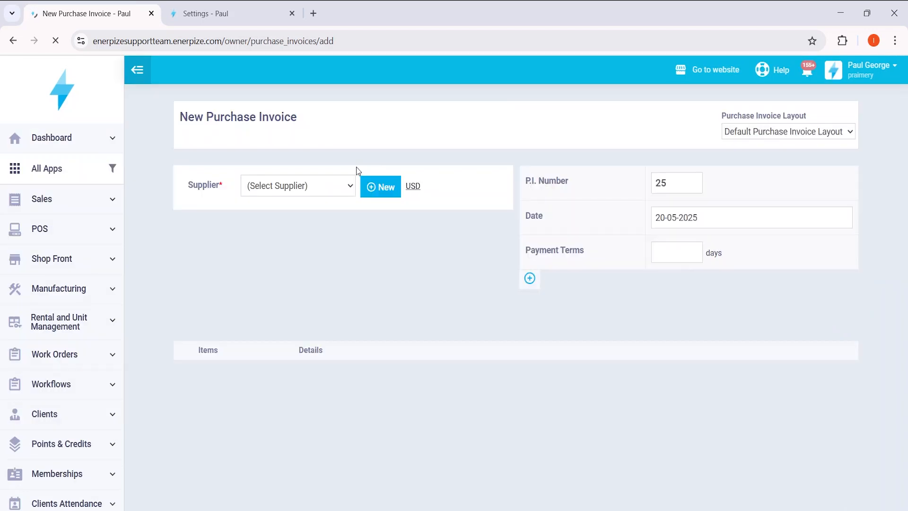
scroll(283, 307, "down", 2)
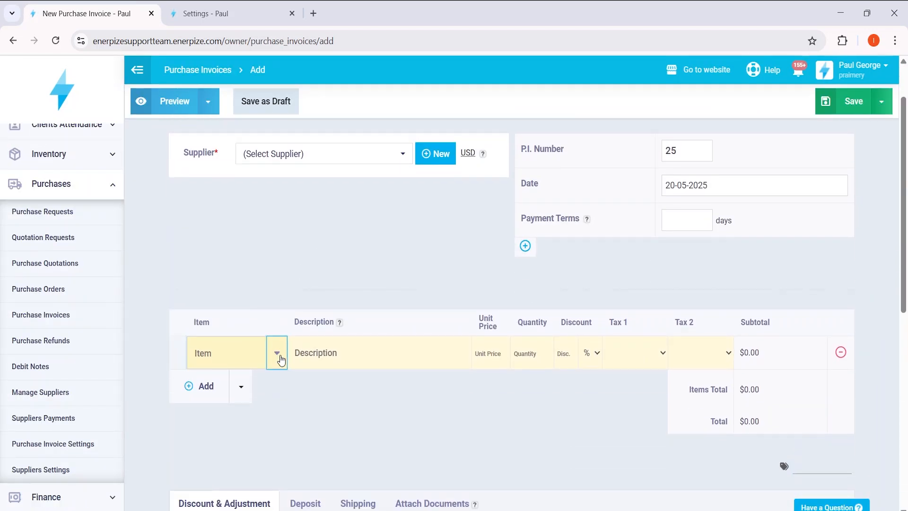
Look through the new product form offered for the invoice's item line and close it without saving.
left_click(276, 354)
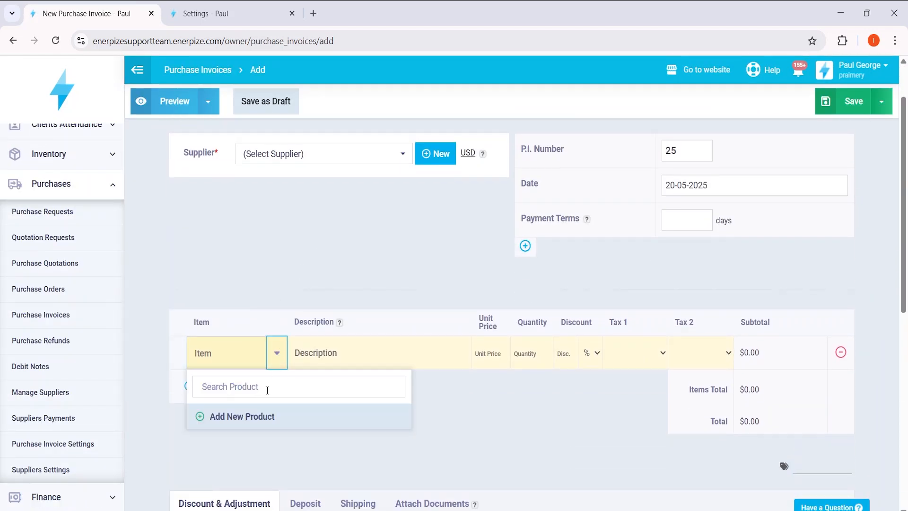
left_click(310, 416)
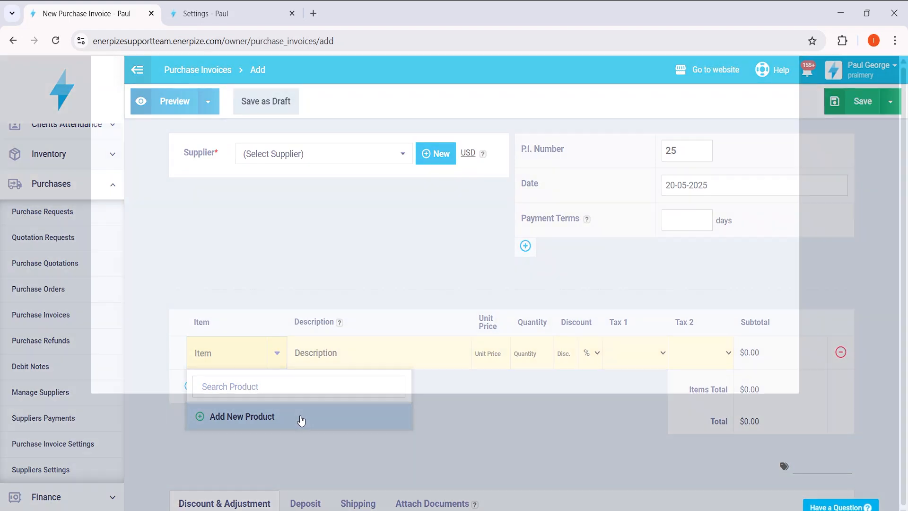
scroll(637, 233, "down", 4)
scroll(636, 236, "up", 5)
left_click(799, 109)
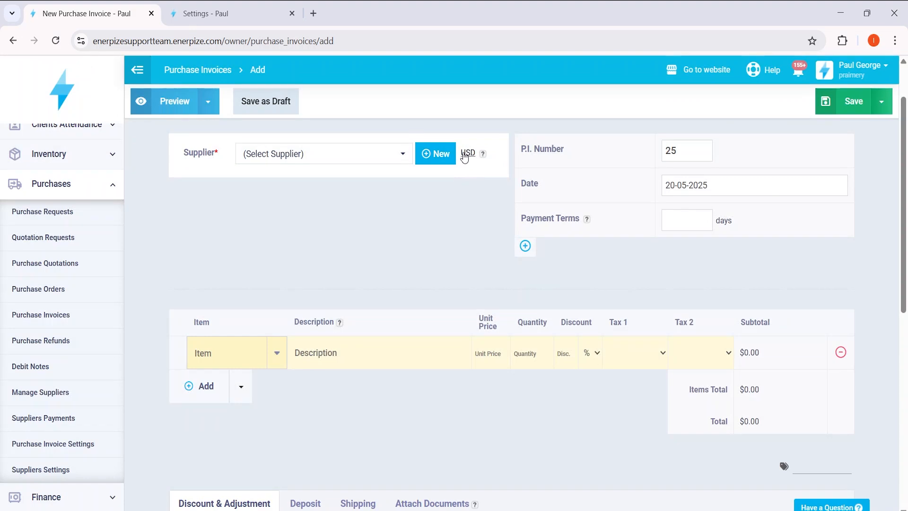
Examine the invoice's Percentage and Amount discount types, its notes area and the supplier payment section.
scroll(415, 279, "down", 1)
scroll(414, 280, "down", 5)
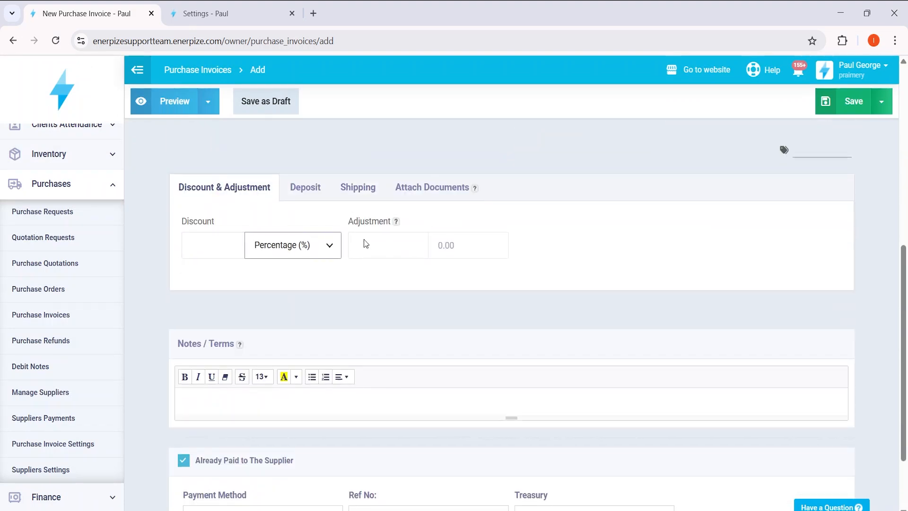
left_click(301, 245)
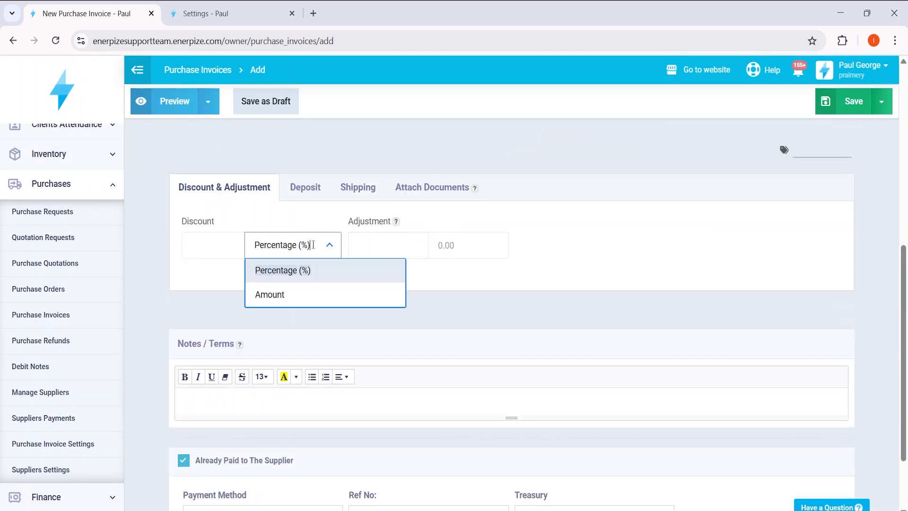
left_click(314, 286)
left_click(308, 250)
left_click(307, 270)
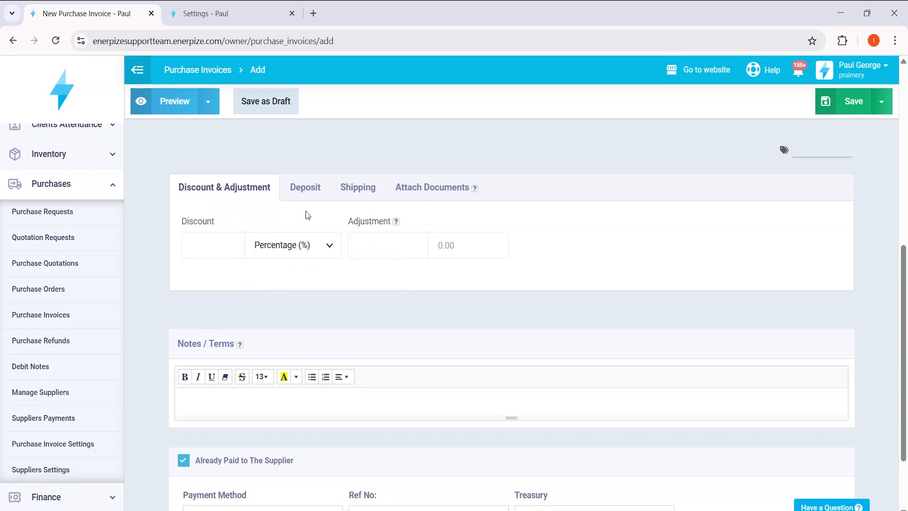
scroll(305, 216, "down", 2)
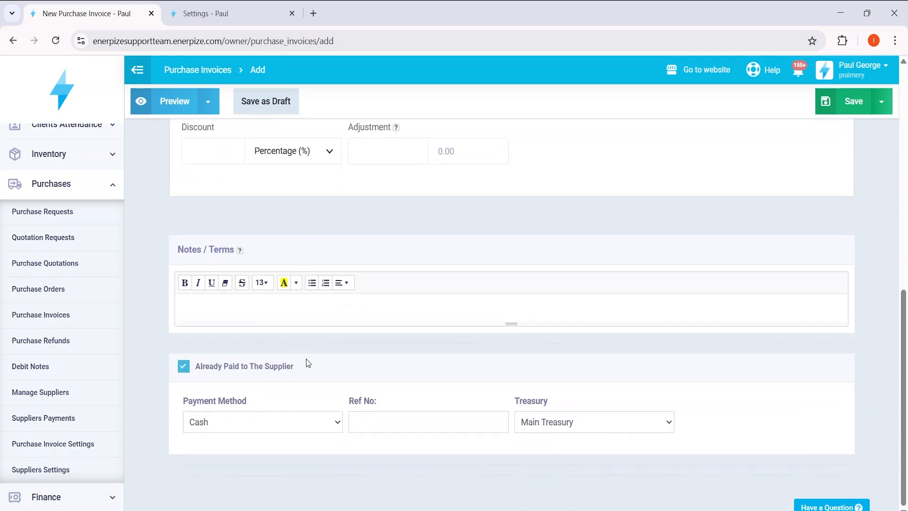
left_click(473, 376)
scroll(248, 376, "up", 1)
scroll(249, 377, "up", 4)
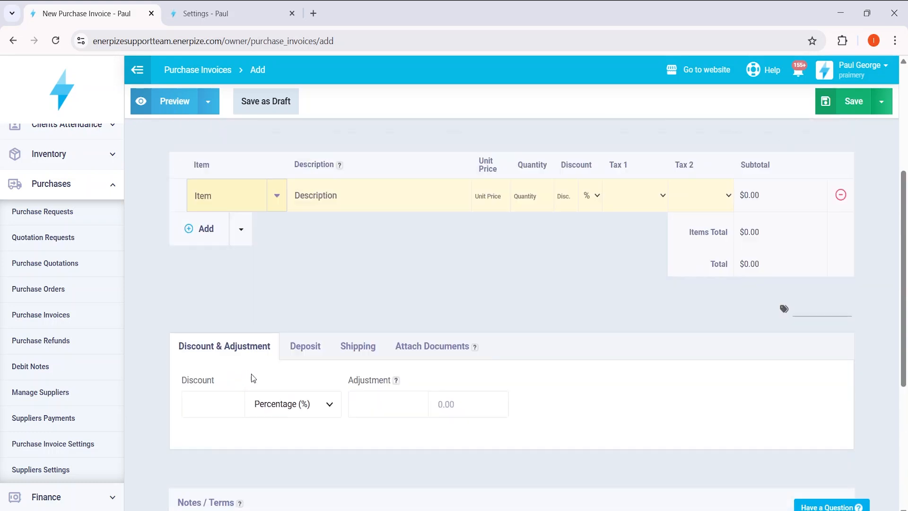
scroll(263, 377, "down", 3)
Clear Already Paid to The Supplier and enter an advance payment amount of 10 marked as already paid.
left_click(302, 221)
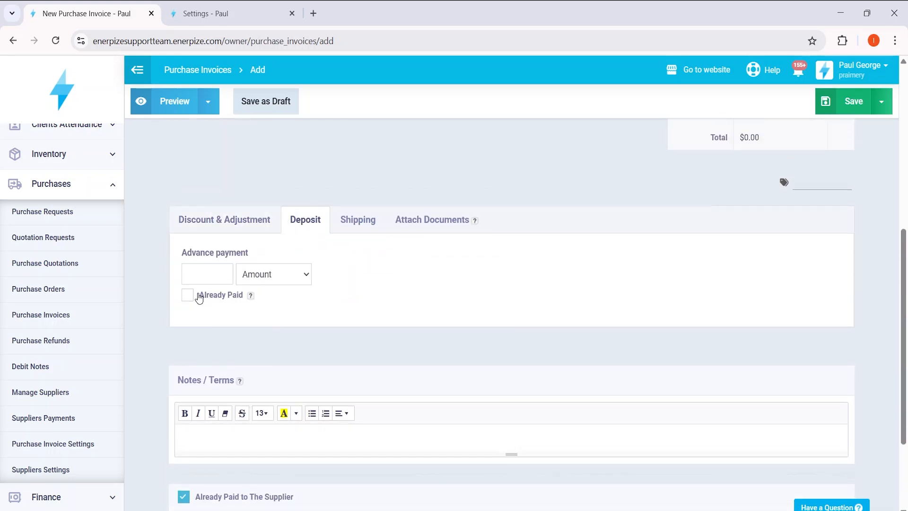
scroll(203, 386, "down", 3)
left_click(184, 373)
scroll(239, 256, "up", 4)
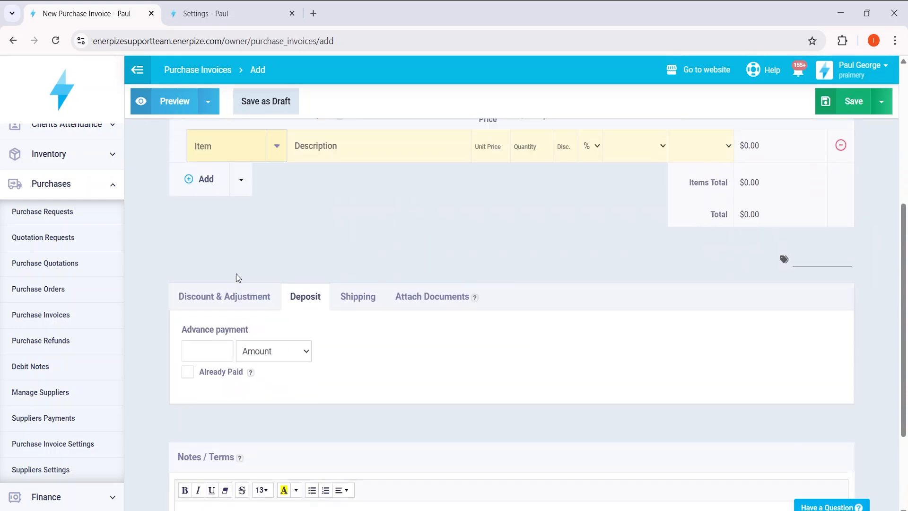
left_click(215, 399)
type("10")
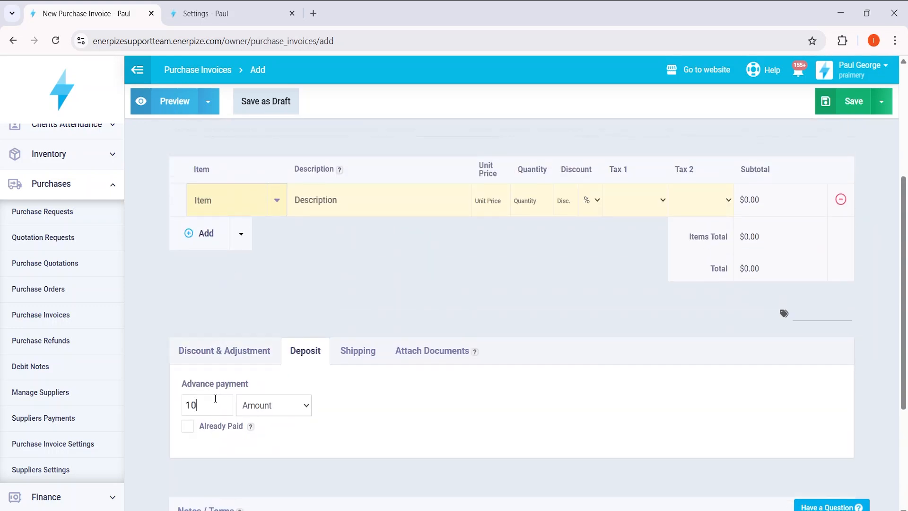
left_click(191, 427)
left_click(188, 452)
scroll(279, 363, "down", 4)
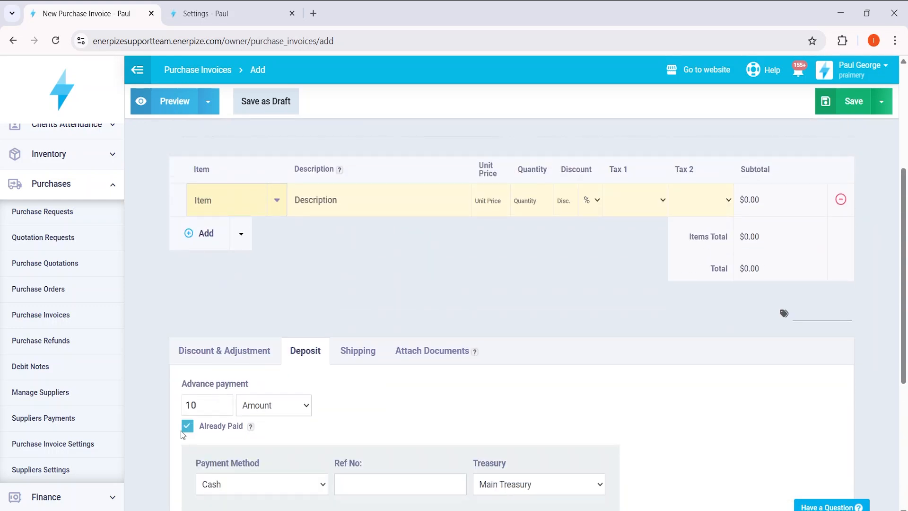
left_click(276, 296)
left_click(507, 299)
Enable selecting the warehouse per item in the invoice's shipping settings.
left_click(373, 169)
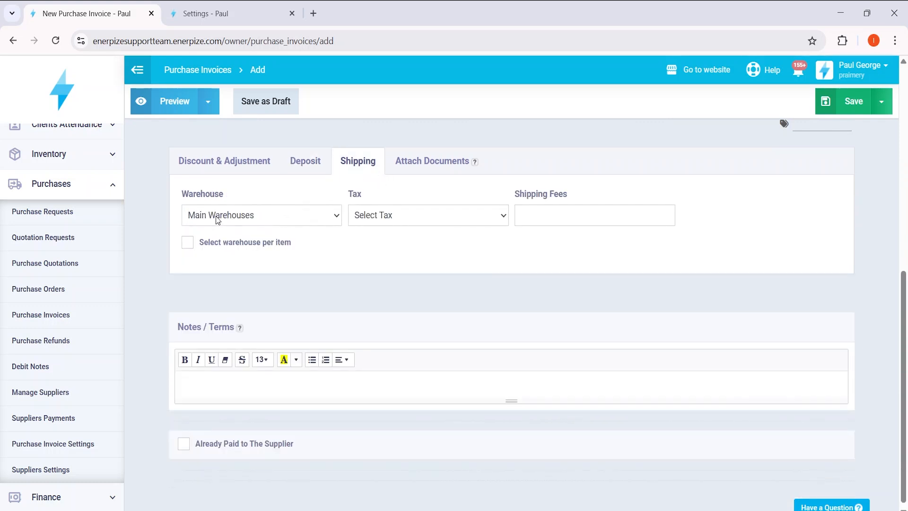
left_click(294, 218)
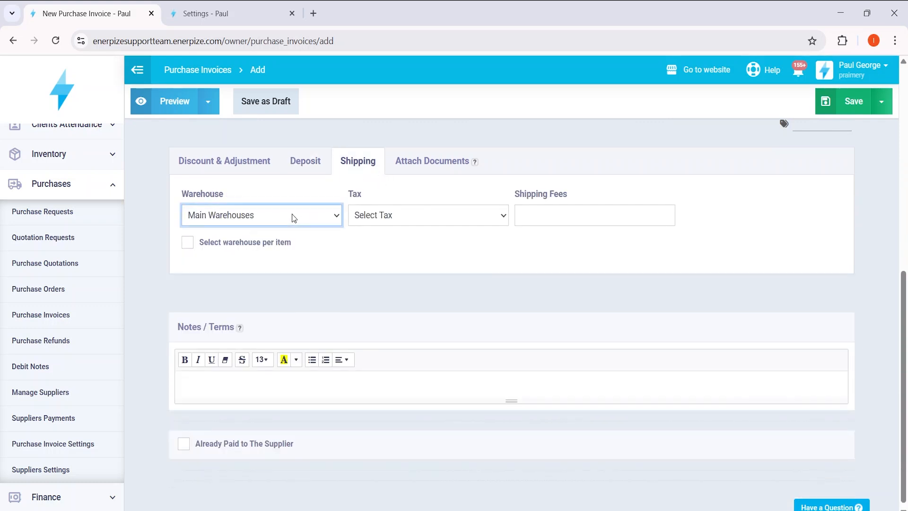
left_click(376, 242)
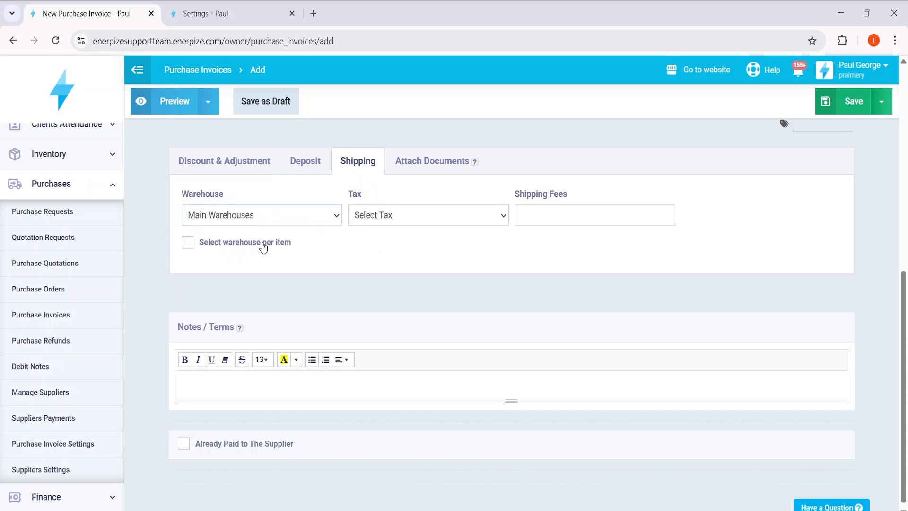
left_click(240, 245)
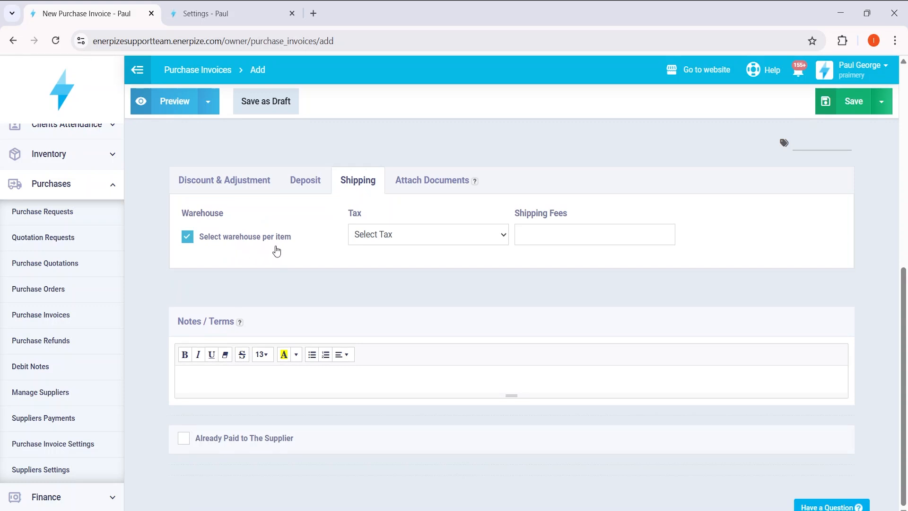
scroll(279, 251, "up", 1)
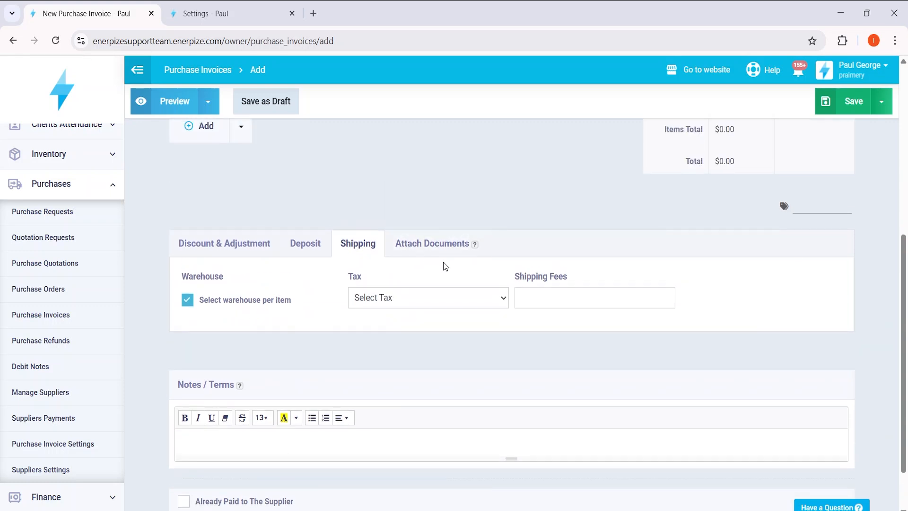
Review the invoice's document attachment options and the notes and terms area.
left_click(436, 250)
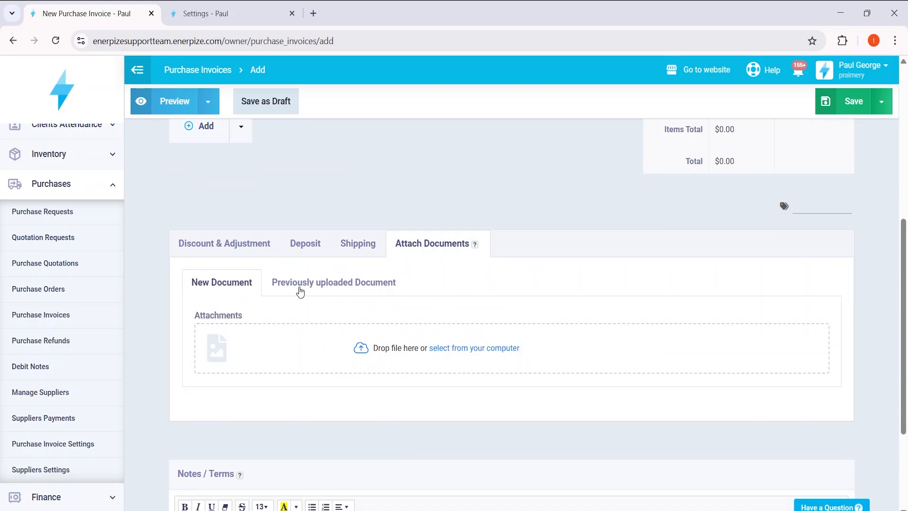
scroll(426, 290, "down", 2)
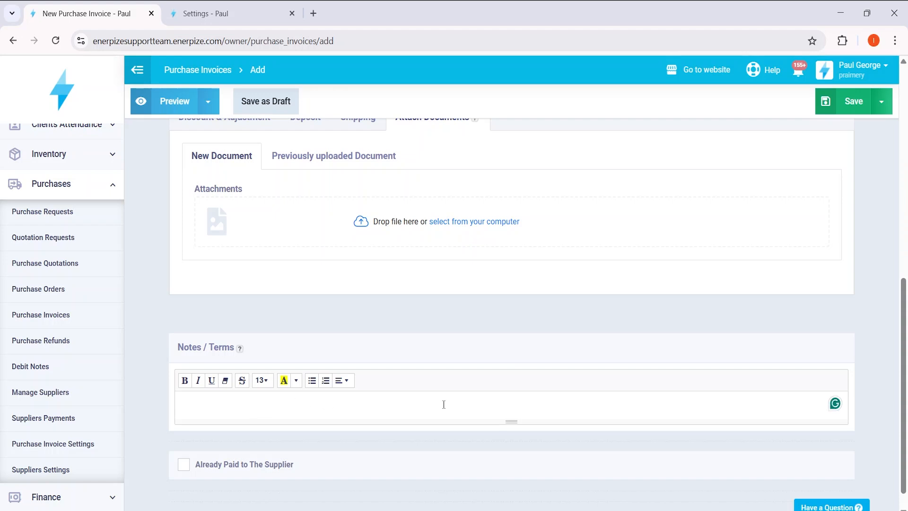
scroll(446, 405, "up", 6)
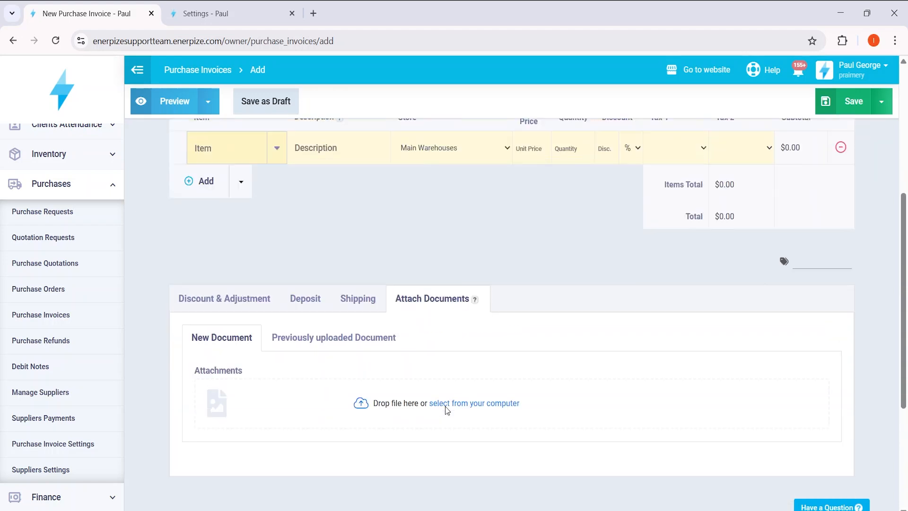